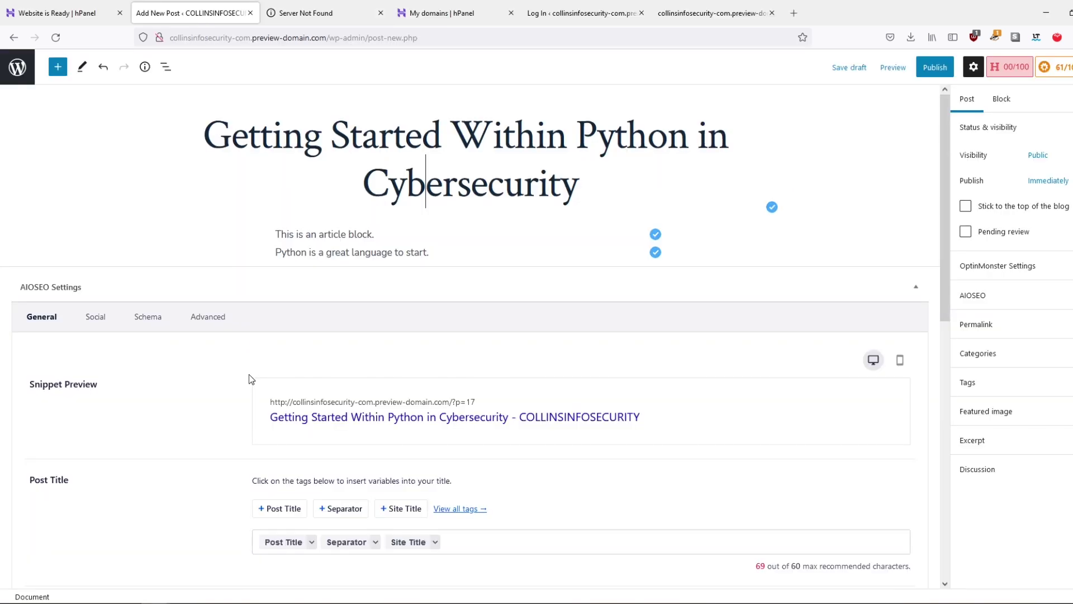
Publish the 'Getting Started Within Python in Cybersecurity' article to bring up the pre-publish check
left_click(930, 66)
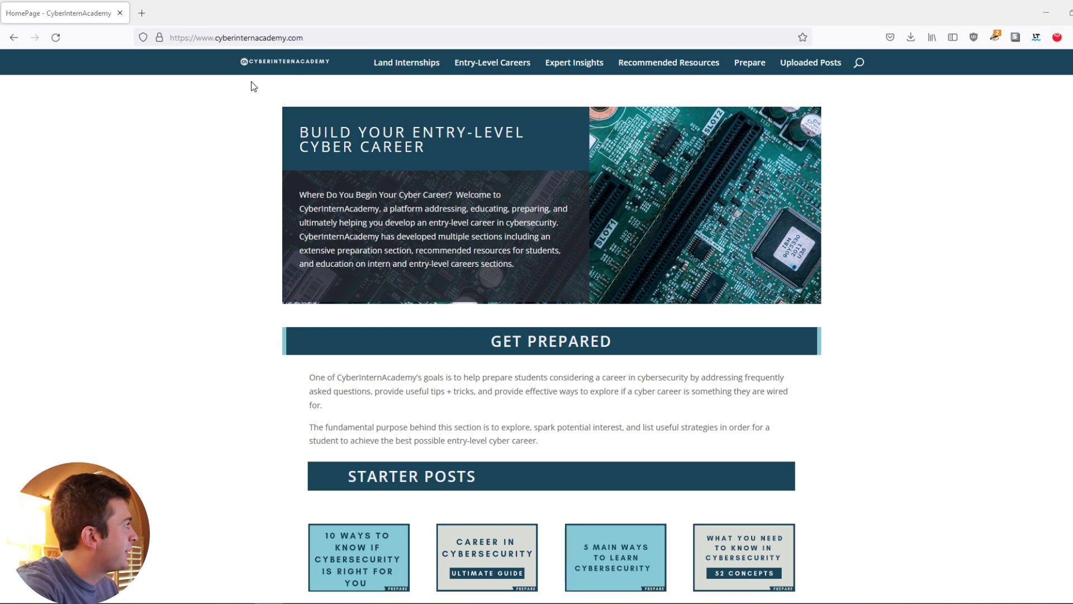
Scroll through the Prepare page's cybersecurity career and internship post tiles
scroll(297, 246, "down", 3)
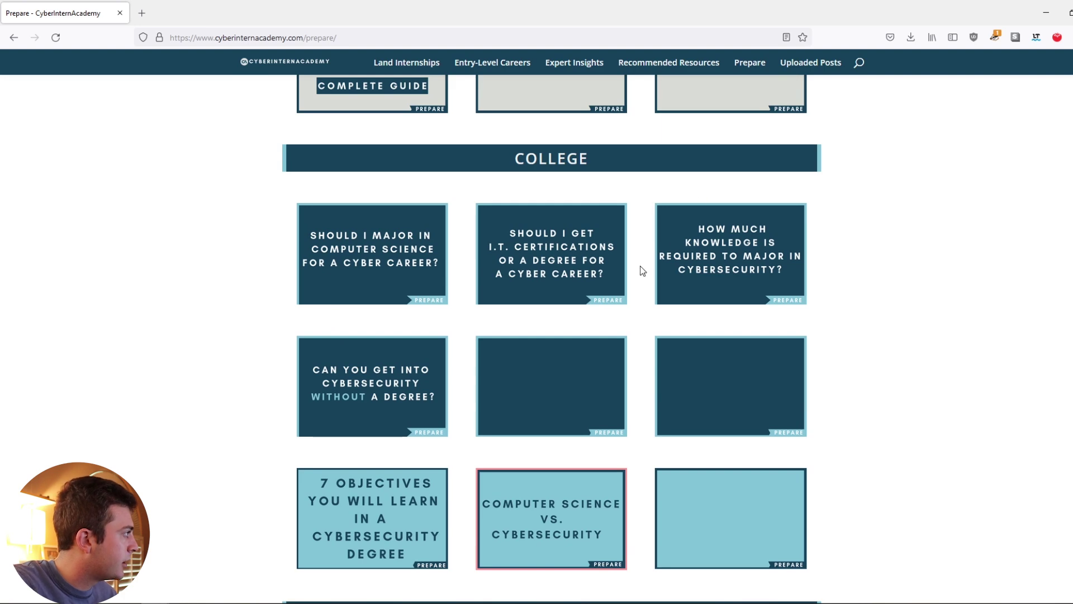
scroll(655, 294, "down", 5)
scroll(655, 294, "down", 9)
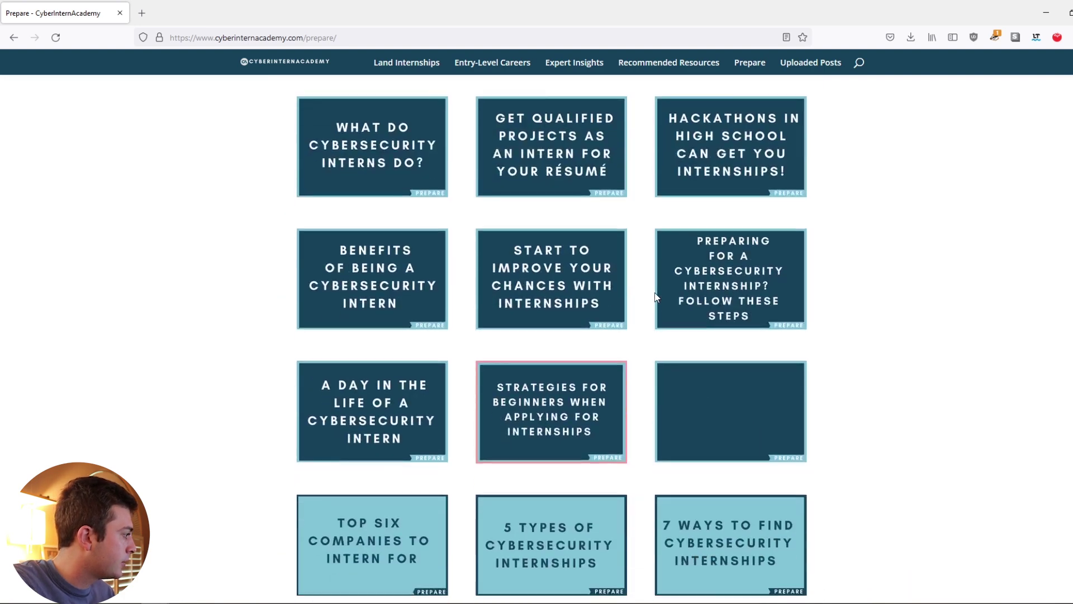
scroll(655, 296, "down", 5)
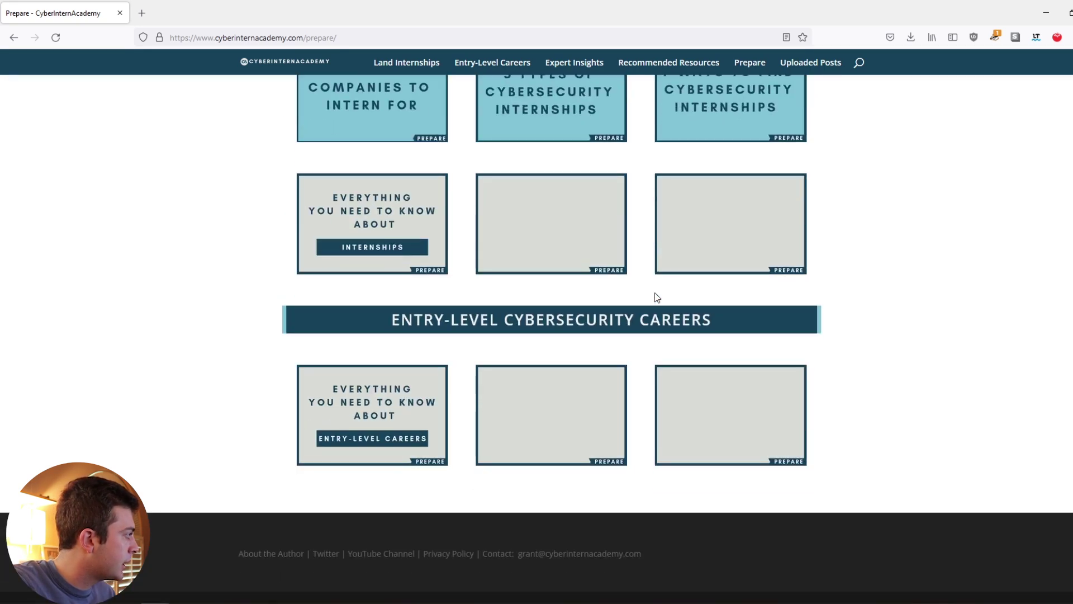
scroll(656, 295, "up", 19)
scroll(653, 295, "up", 15)
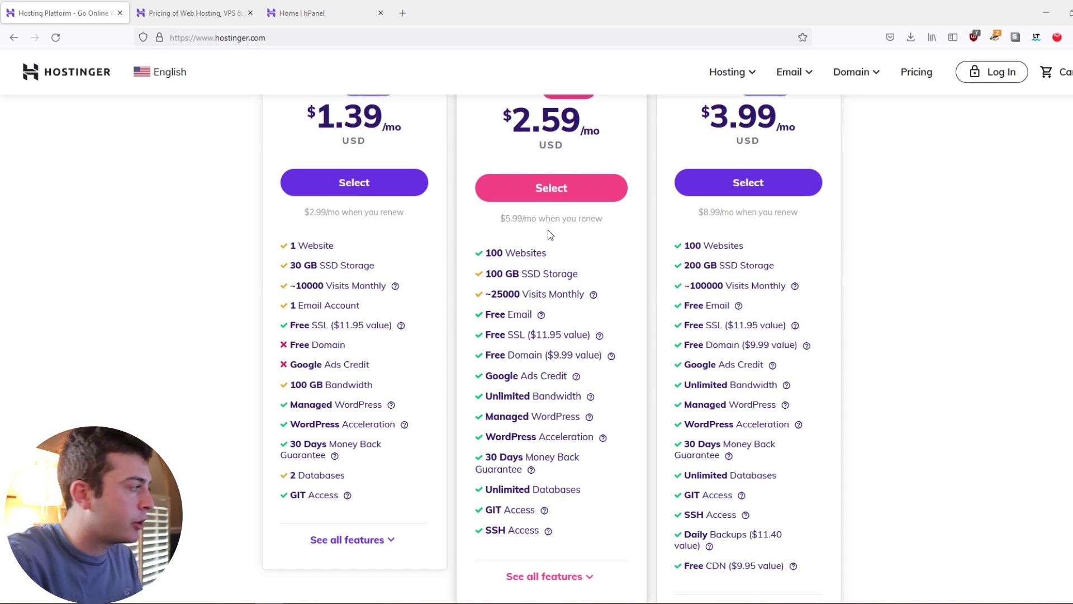
Compare the Single, Premium and Business plan features on the pricing page and select Premium
left_click(194, 4)
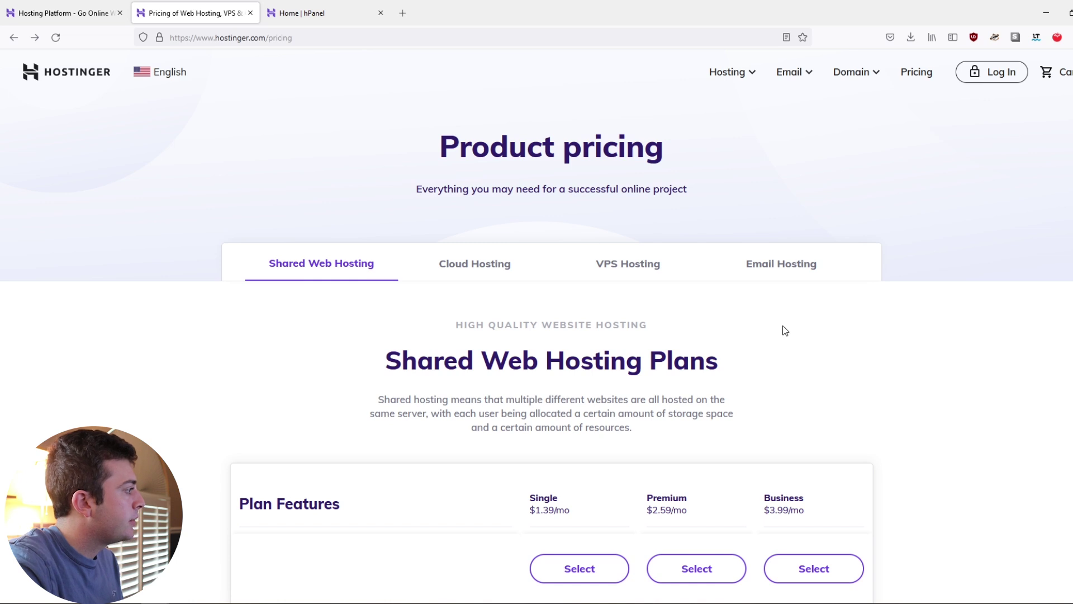
scroll(781, 330, "down", 2)
scroll(662, 463, "down", 5)
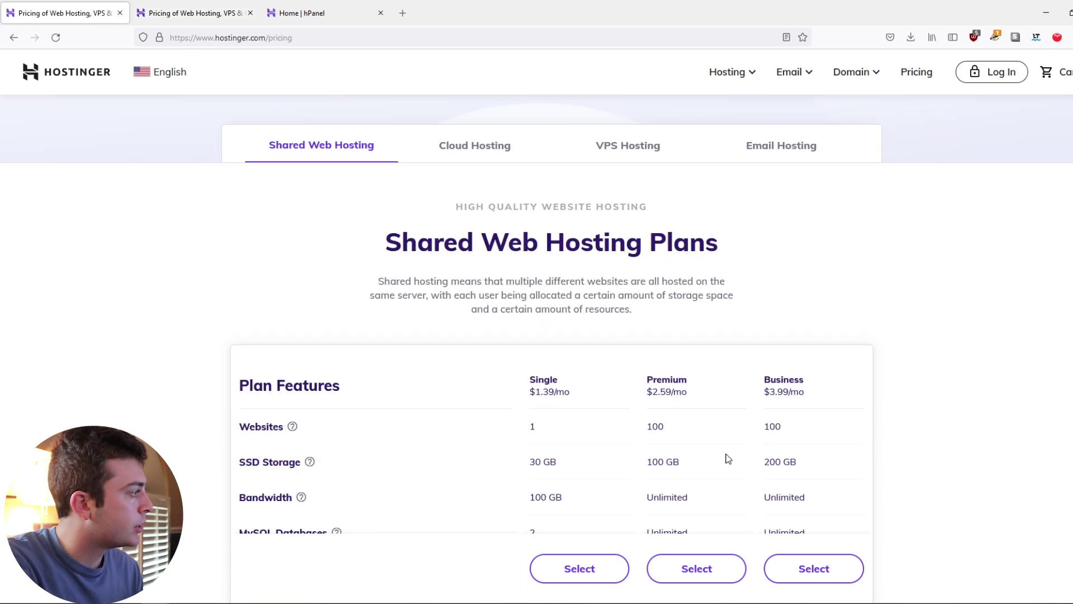
scroll(725, 456, "down", 2)
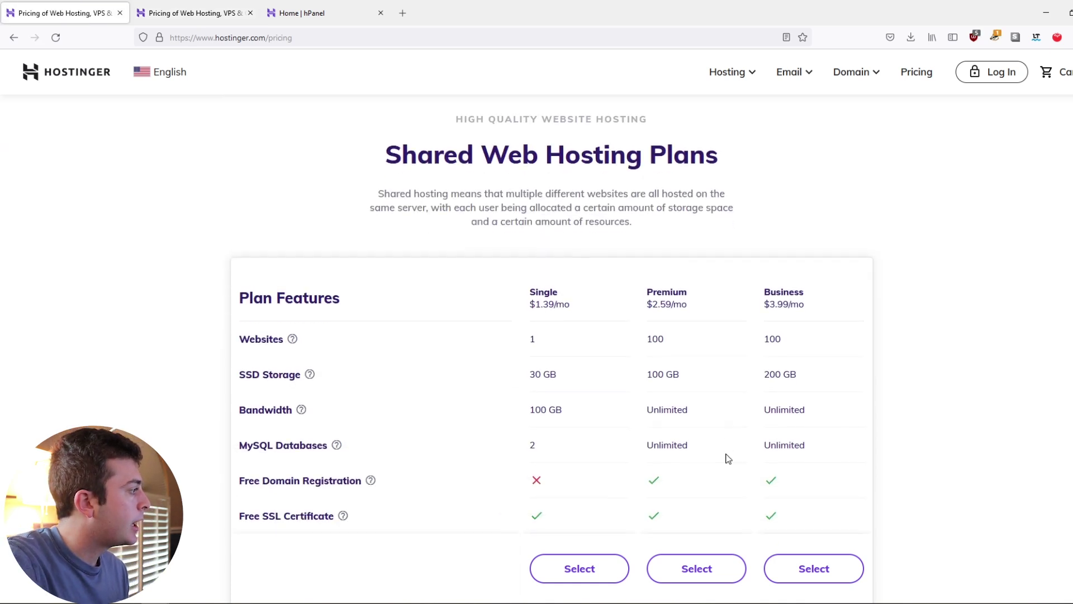
scroll(702, 483, "down", 1)
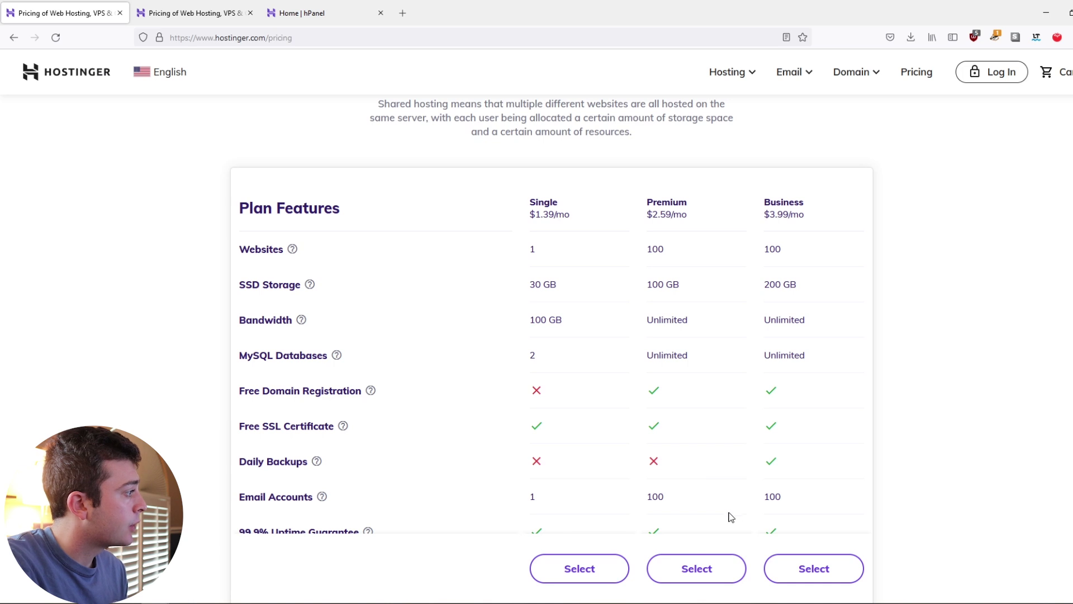
left_click(708, 569)
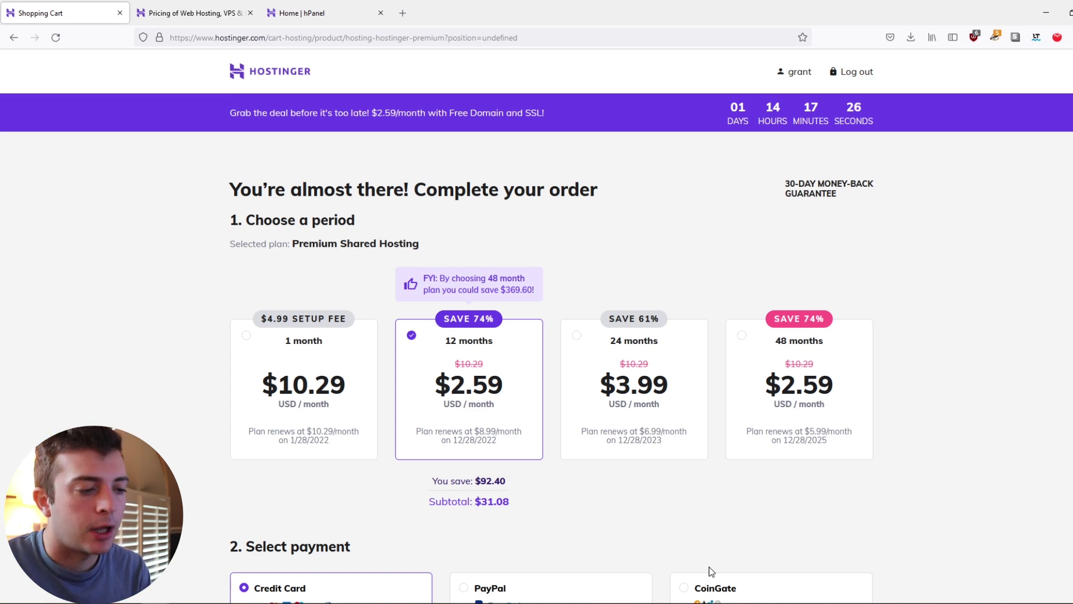
Apply coupon code GC7 to the 12-month Premium Shared Hosting order
scroll(711, 570, "down", 5)
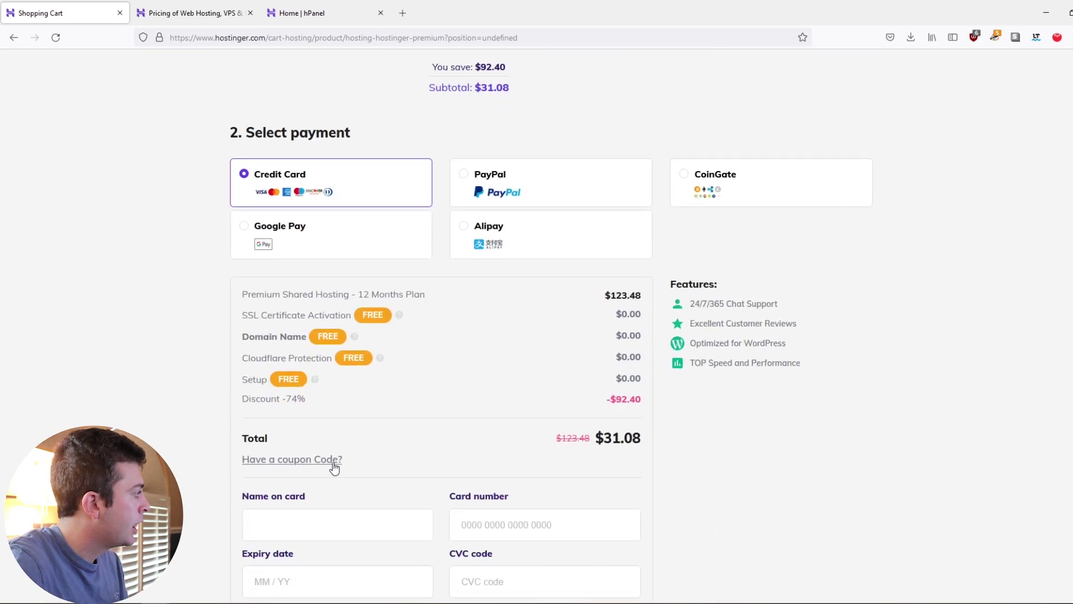
left_click(308, 459)
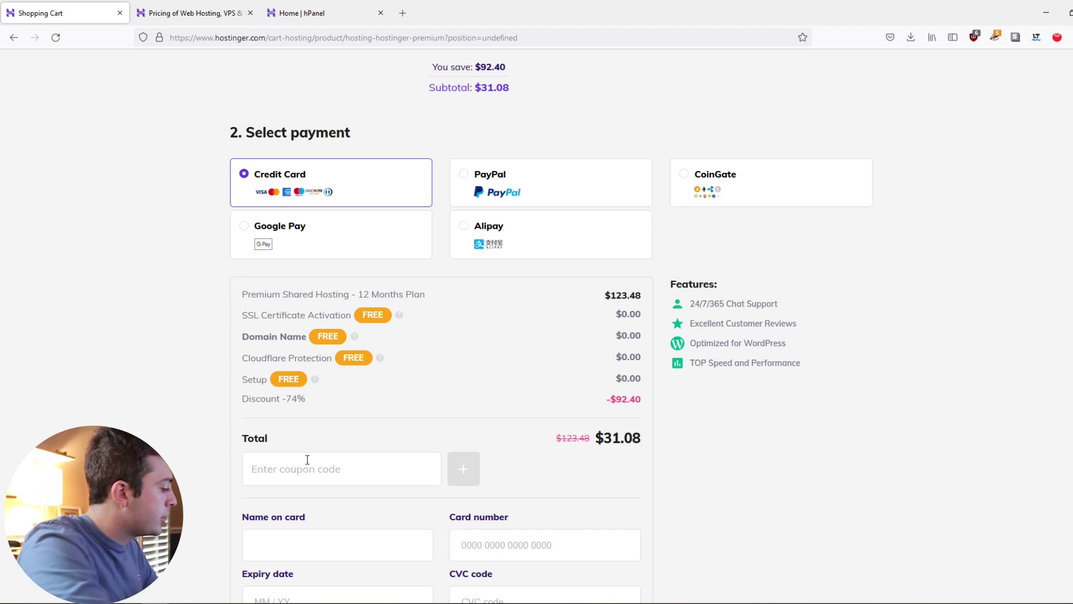
type("GC7")
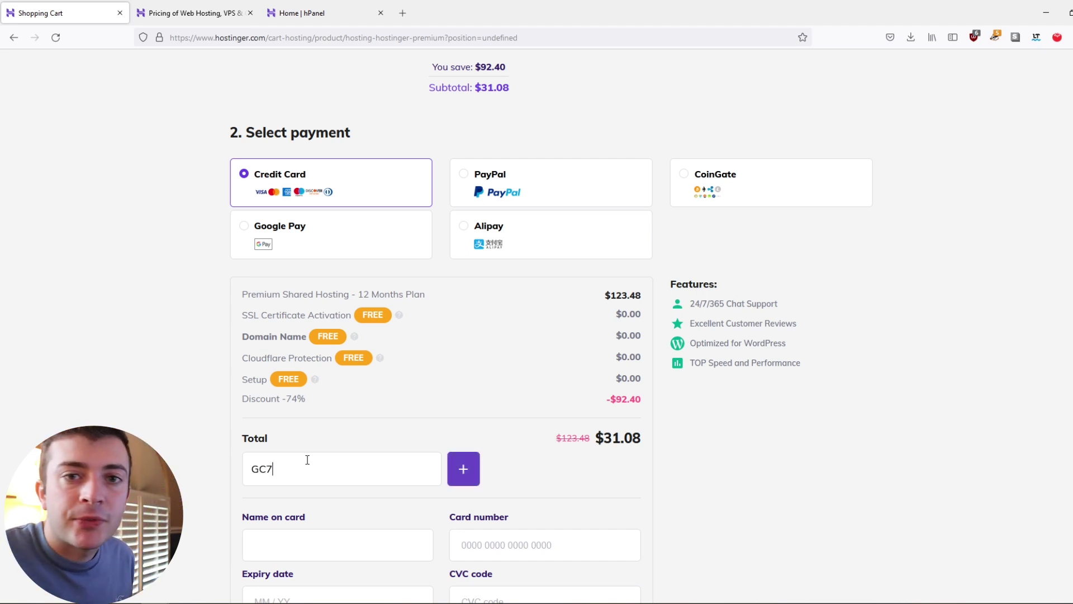
left_click(466, 470)
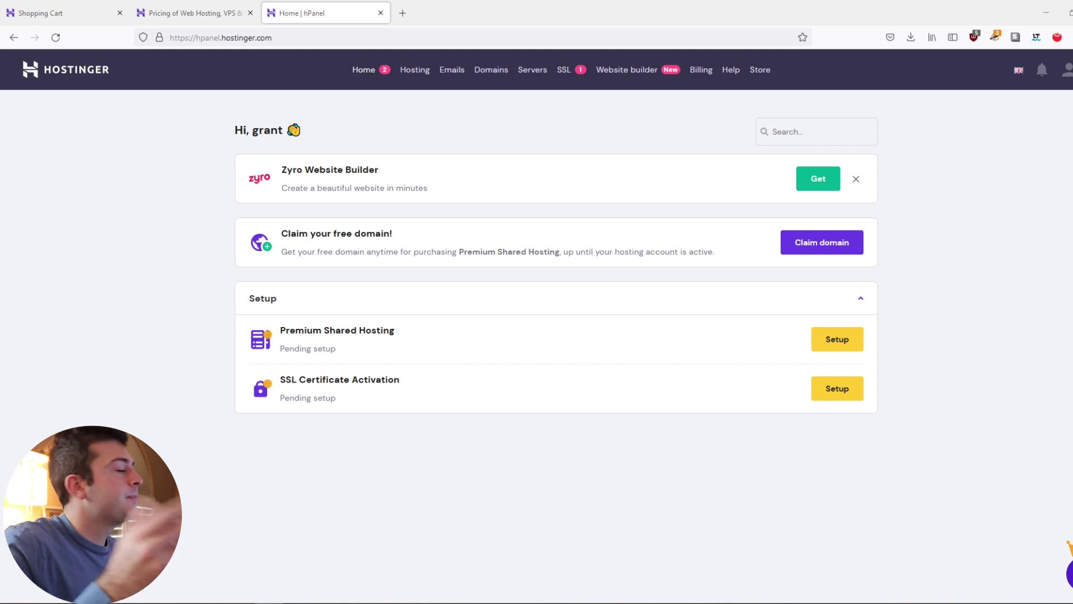
left_click(811, 254)
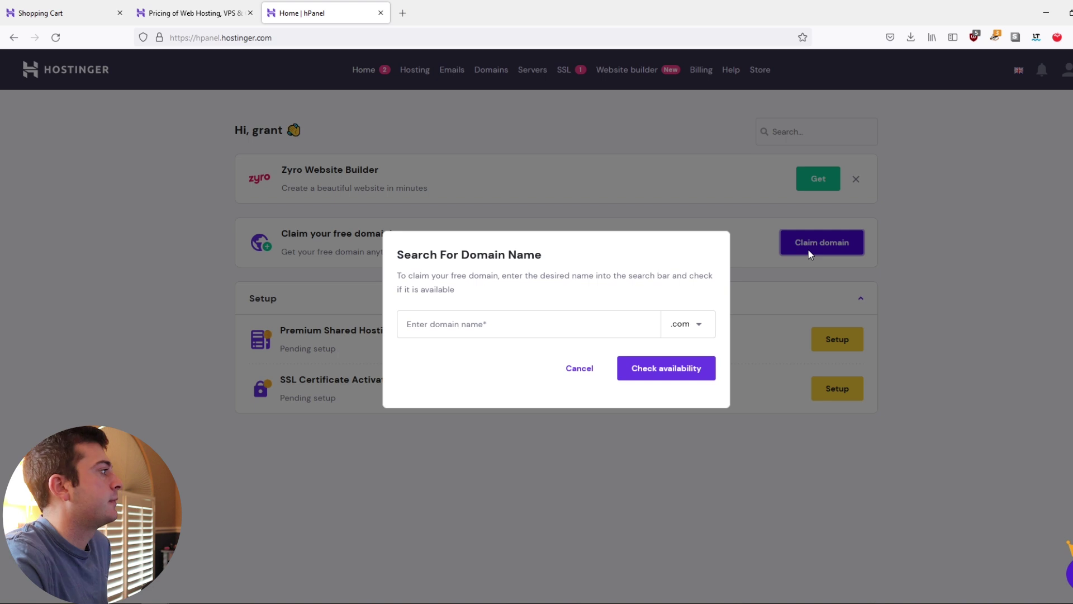
Check that collinsinfosecurity.com is available and claim it as the free domain
left_click(519, 316)
type("collinsinfosecurity")
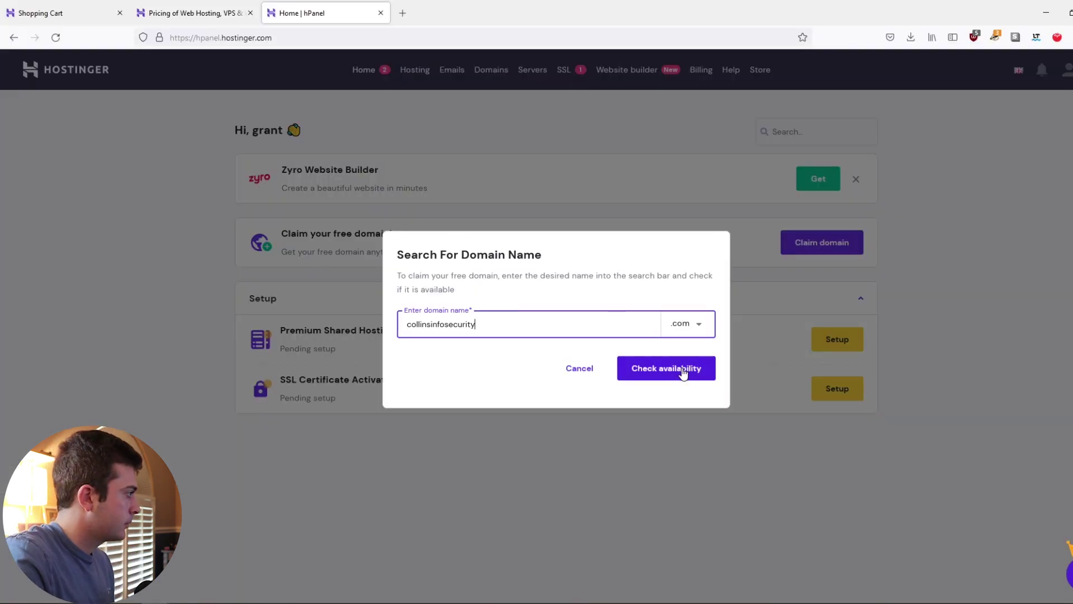
left_click(828, 395)
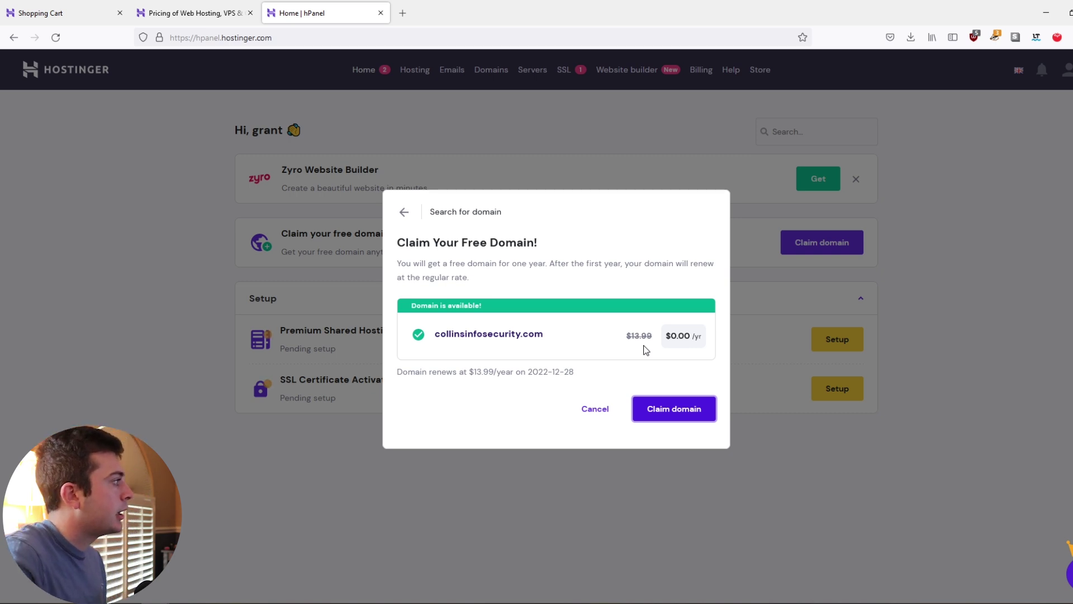
left_click(697, 412)
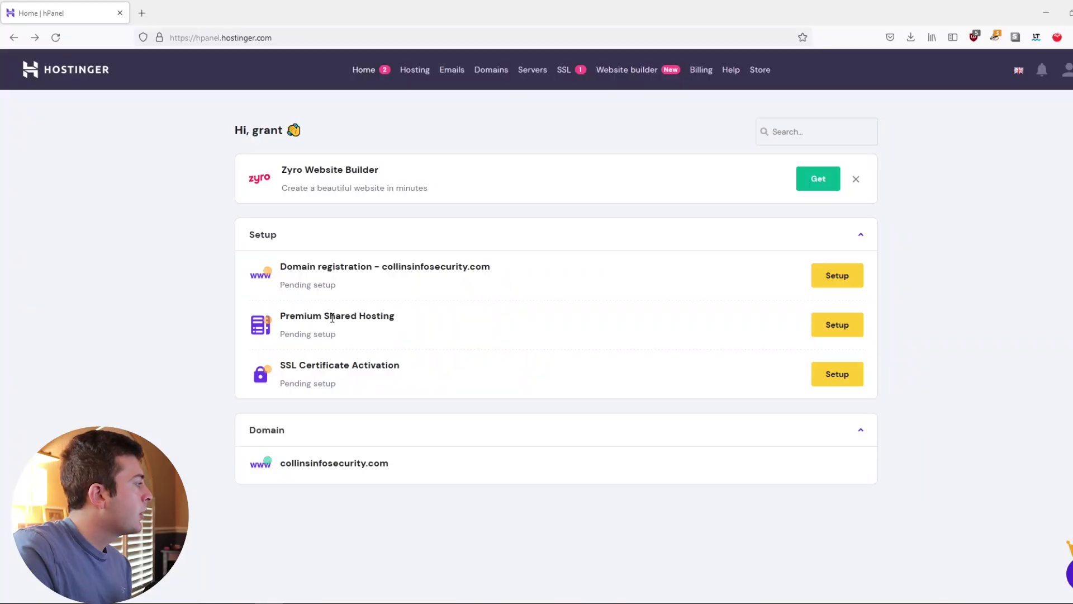
left_click(825, 328)
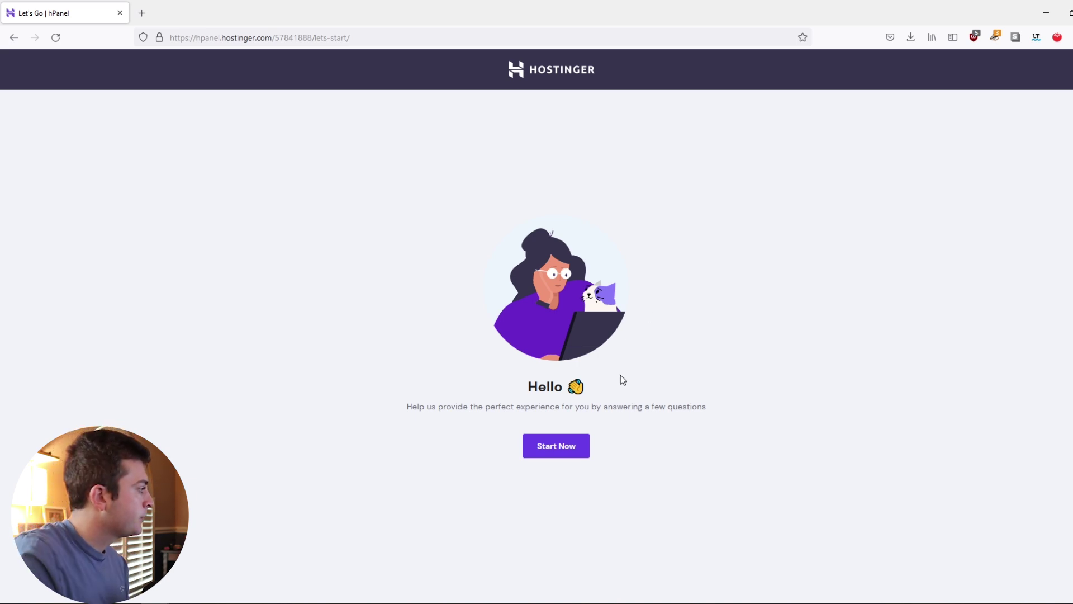
Answer the setup questionnaire: website for Myself, a blog, and a first website
left_click(561, 459)
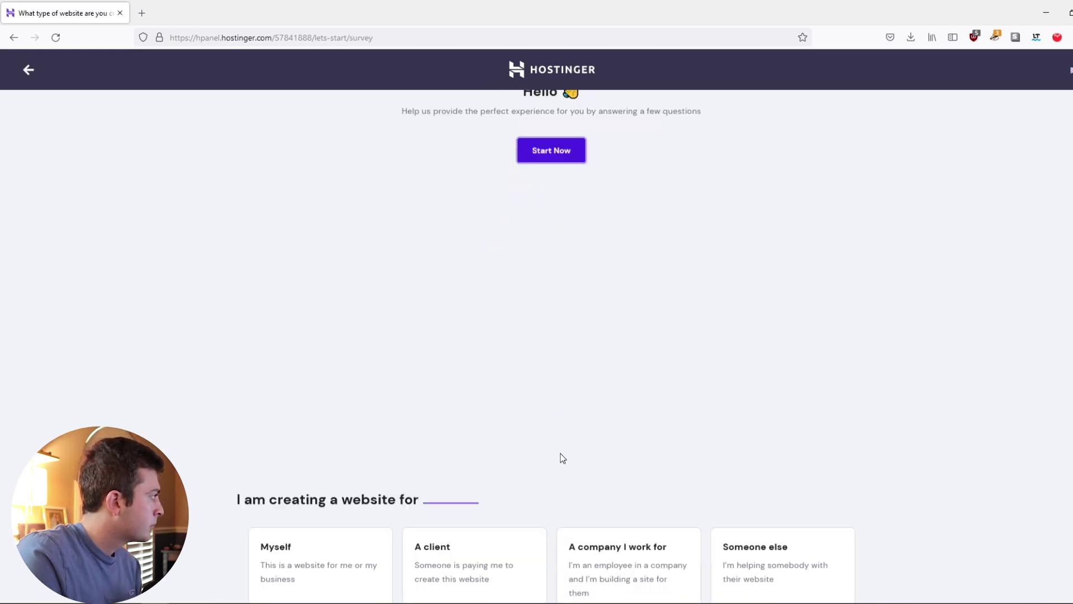
left_click(375, 375)
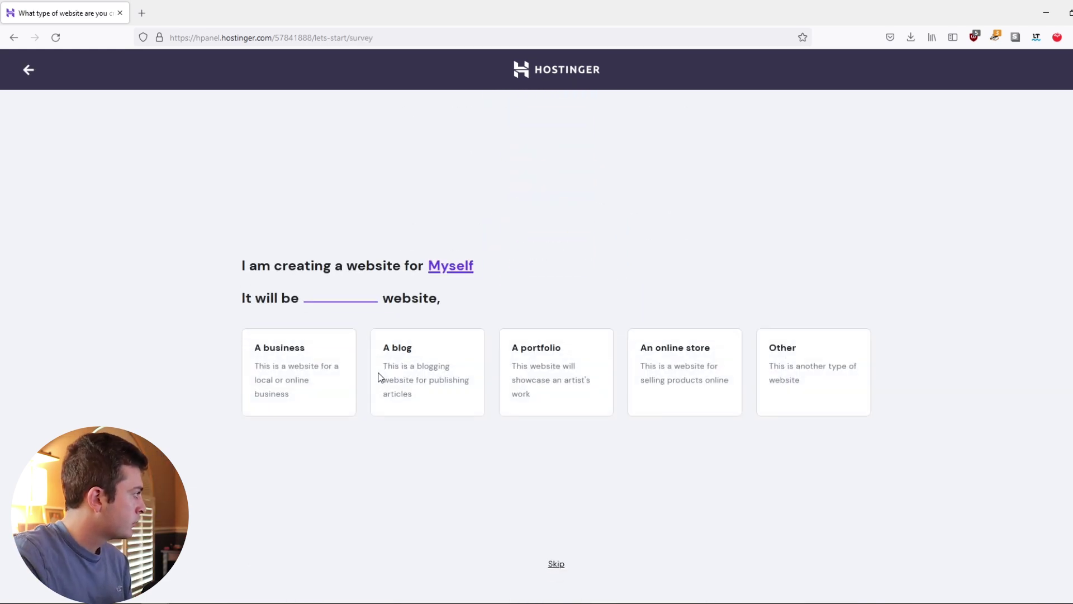
left_click(450, 386)
left_click(783, 403)
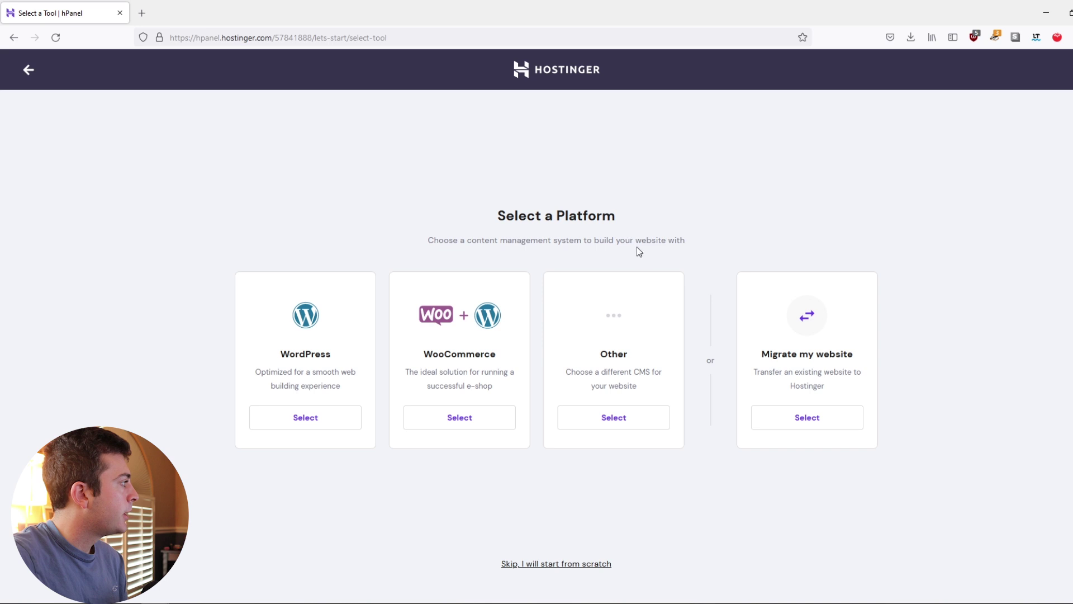
Choose WordPress as the platform and paste in the admin account password
left_click(300, 419)
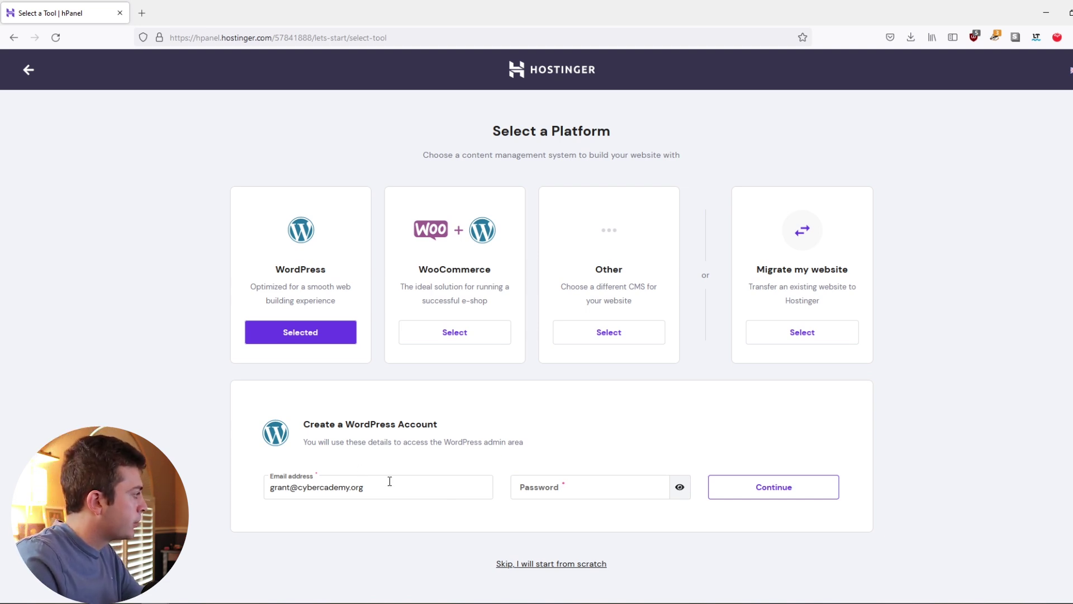
left_click(566, 496)
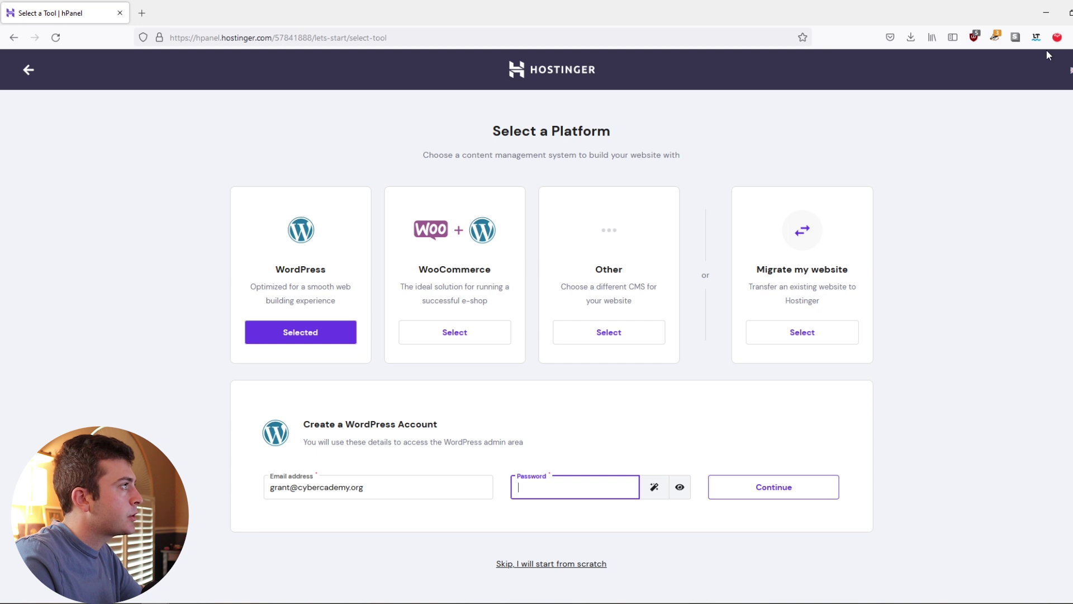
key("ctrl+v")
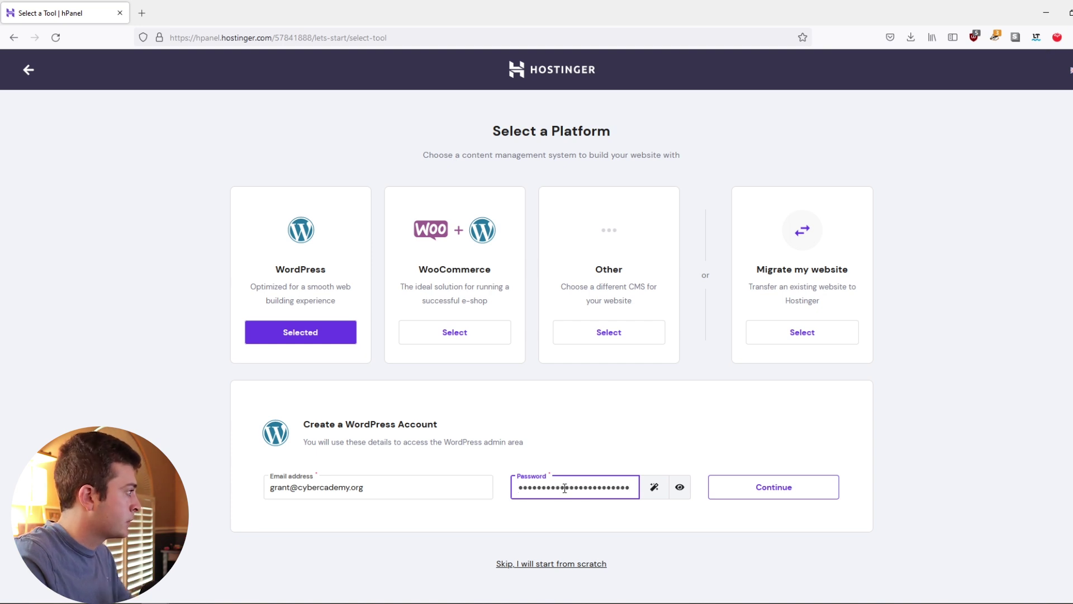
Submit the WordPress account, skip the template, use collinsinfosecurity.com and finish setup
left_click(763, 497)
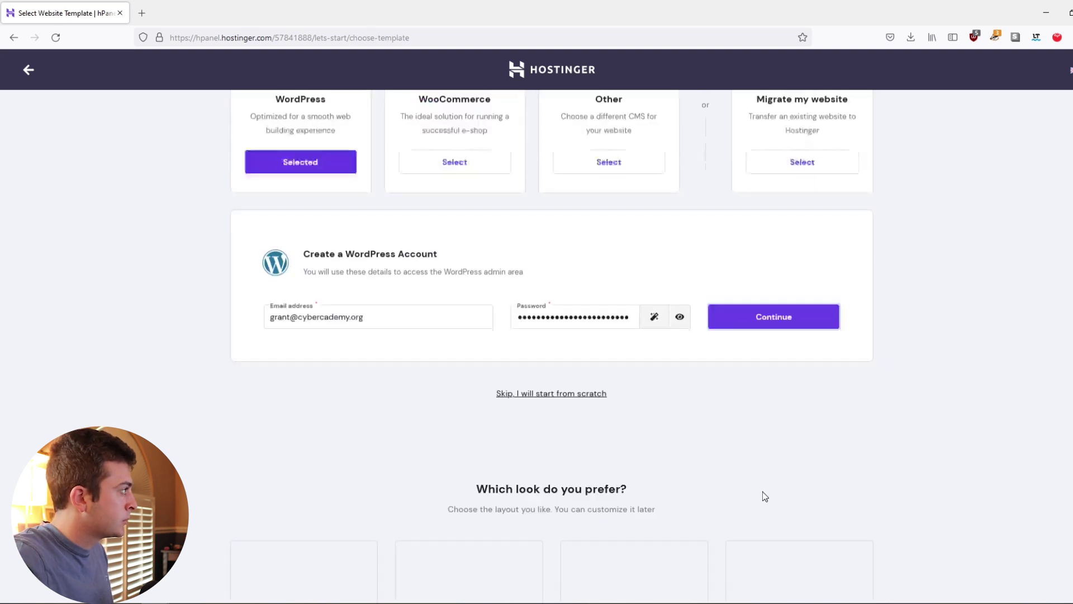
scroll(615, 561, "down", 5)
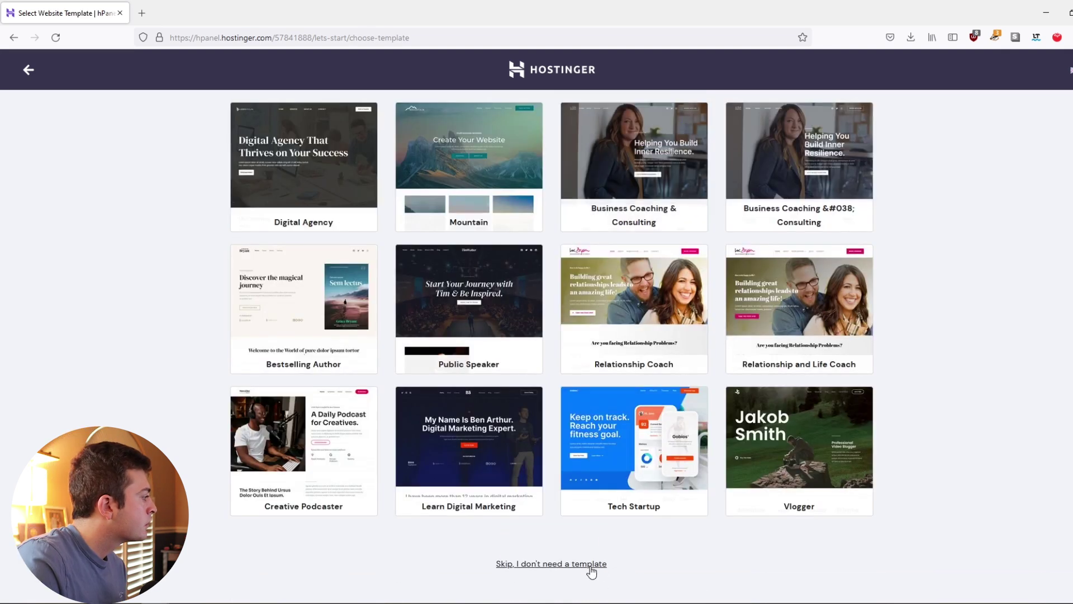
left_click(591, 565)
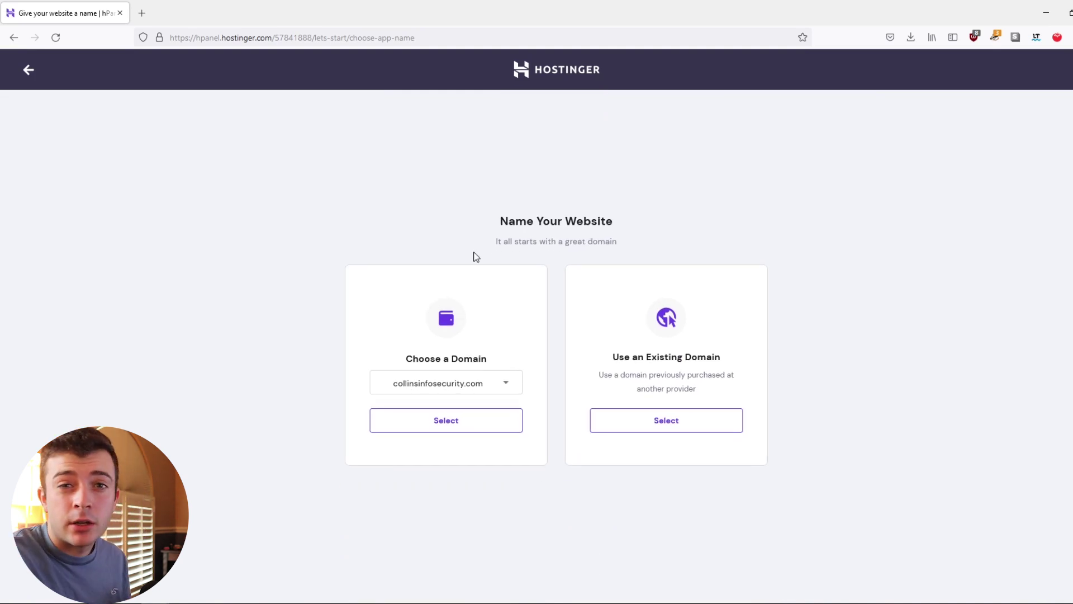
left_click(386, 425)
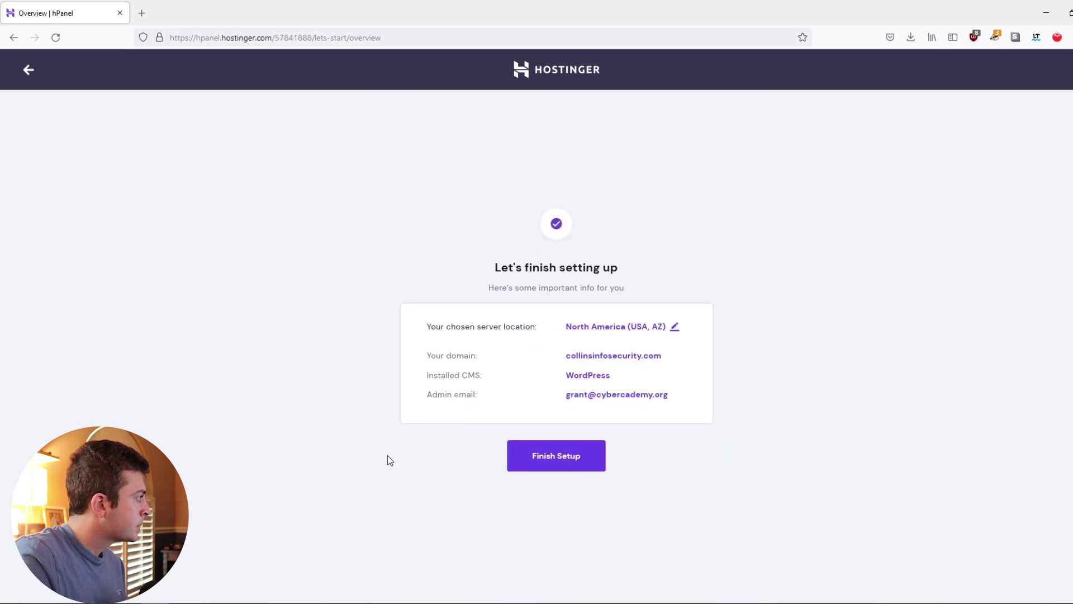
left_click(540, 463)
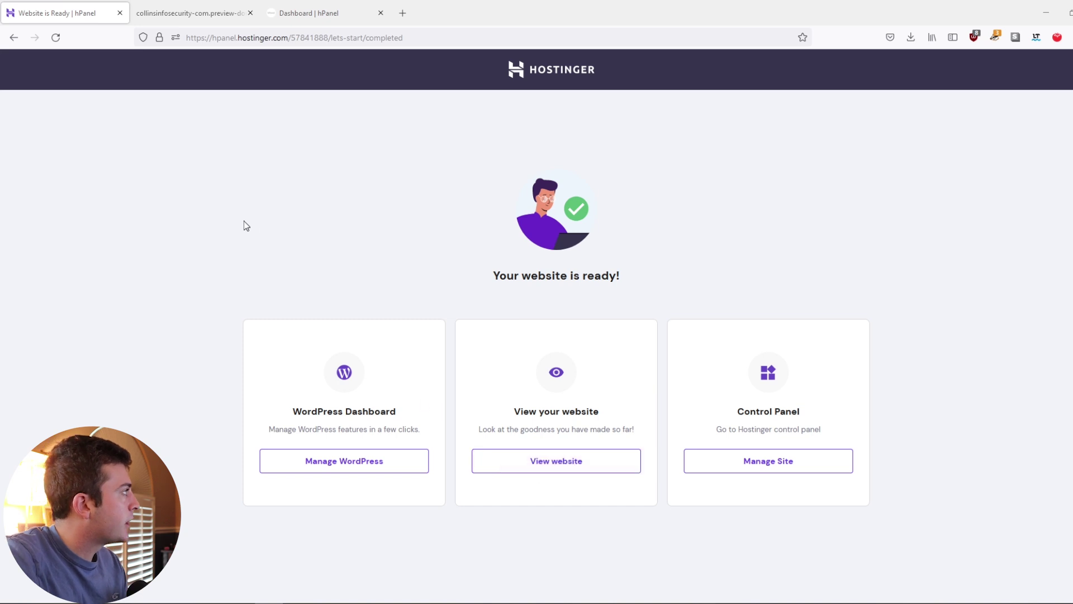
Once 'Your website is ready!' appears, switch to the new site's preview tab
left_click(194, 21)
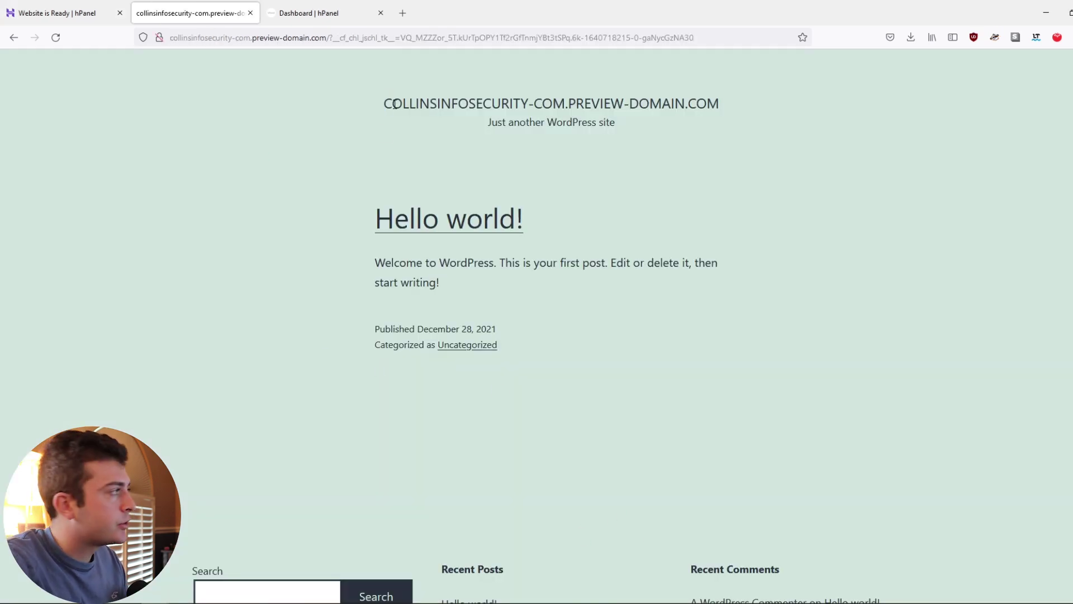
Highlight the site title, open the finished website in a new tab, and select its address
left_click_drag(385, 103, 509, 106)
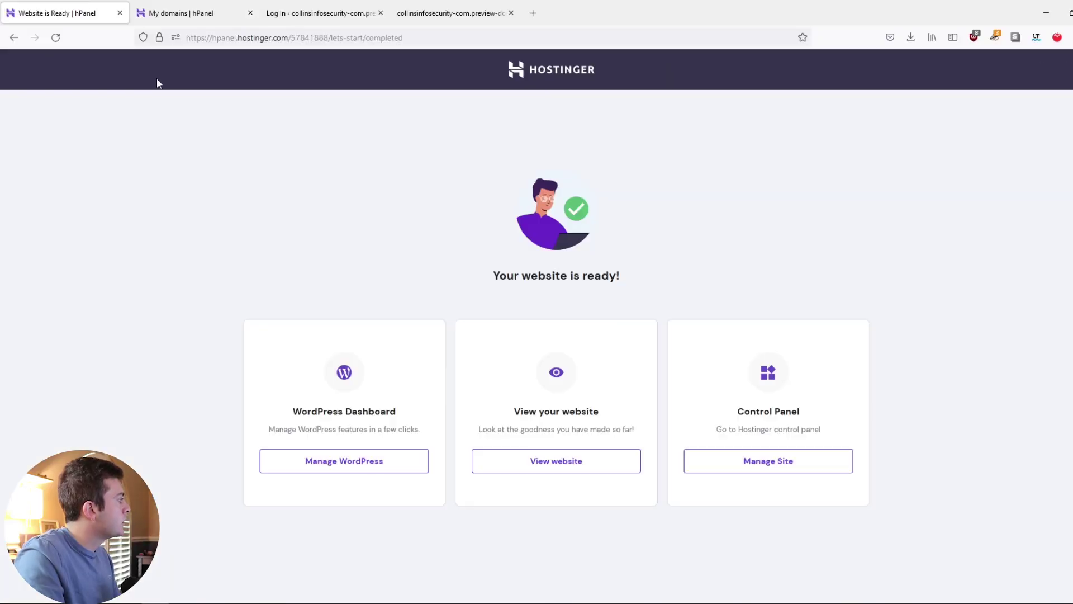
left_click(569, 471)
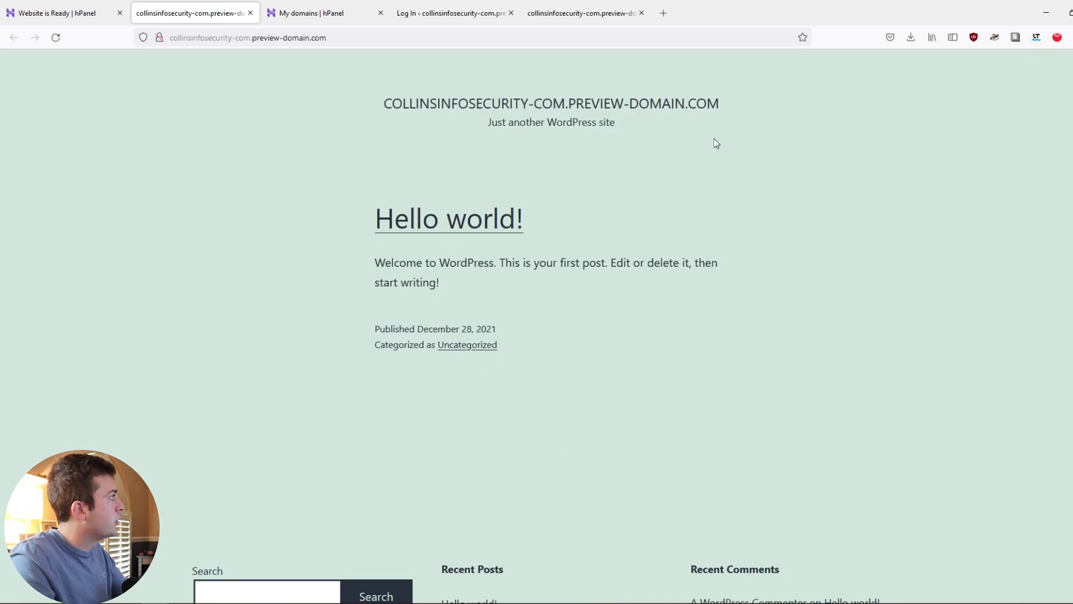
left_click(392, 42)
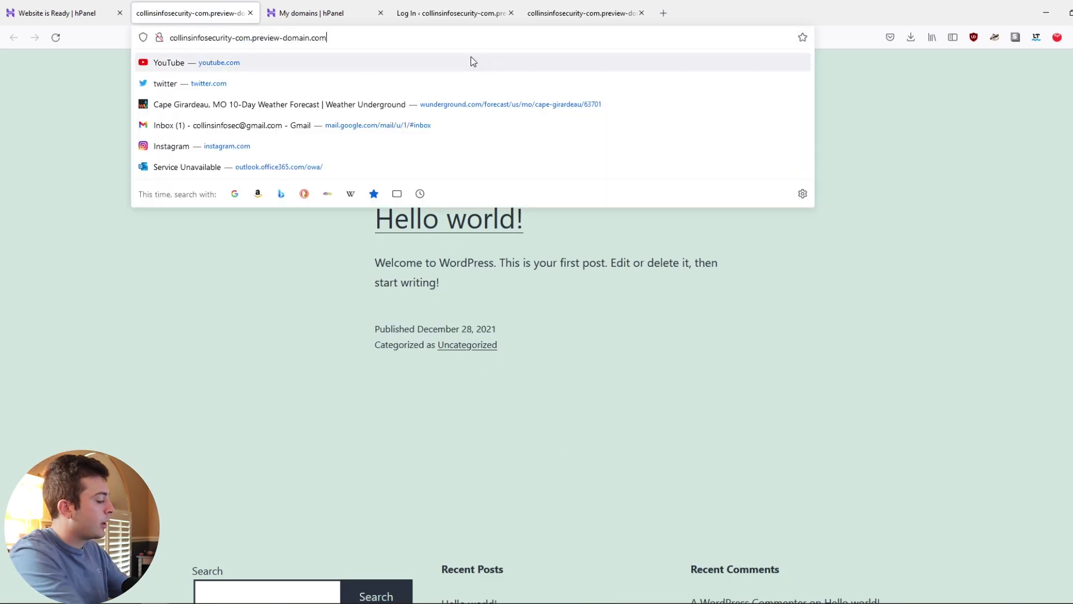
Go to /wp-admin/ and log in with the saved credentials to reach the Dashboard
type("/wp-")
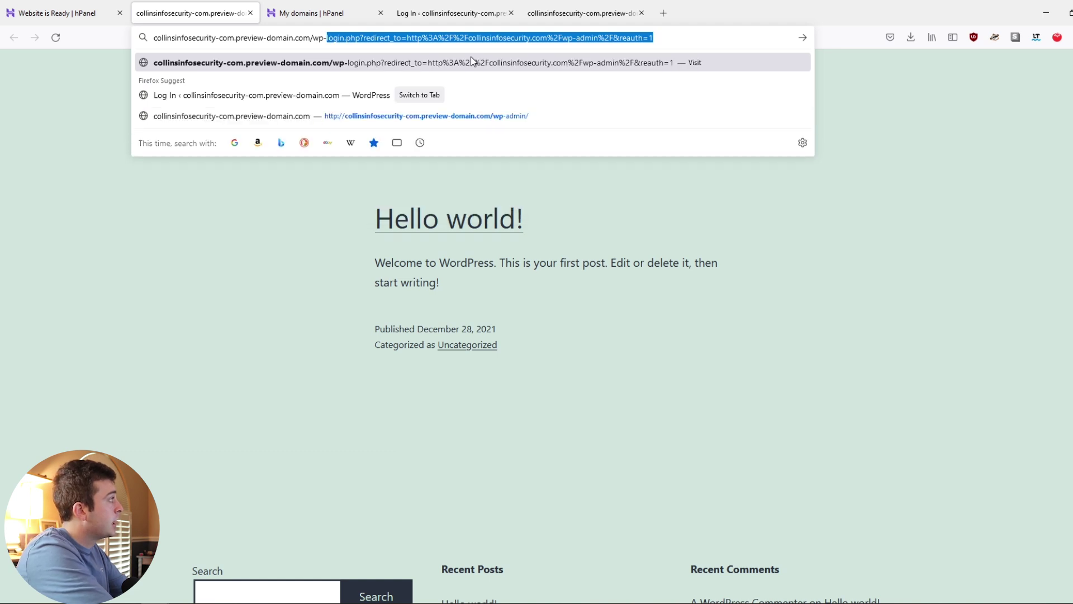
type("admin/")
key("Return")
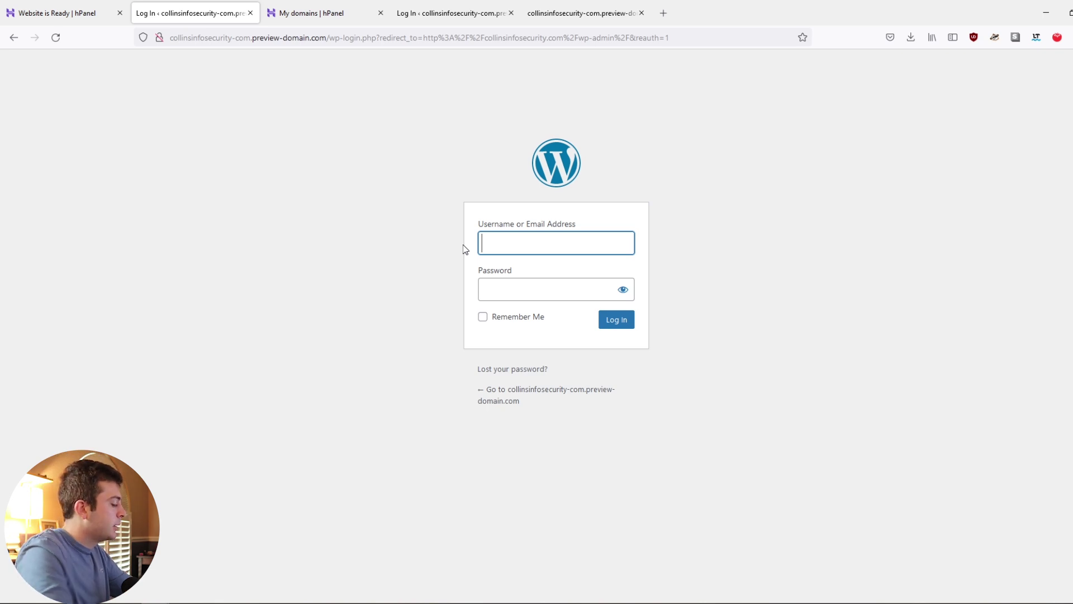
key("Down")
key("Return")
left_click(617, 319)
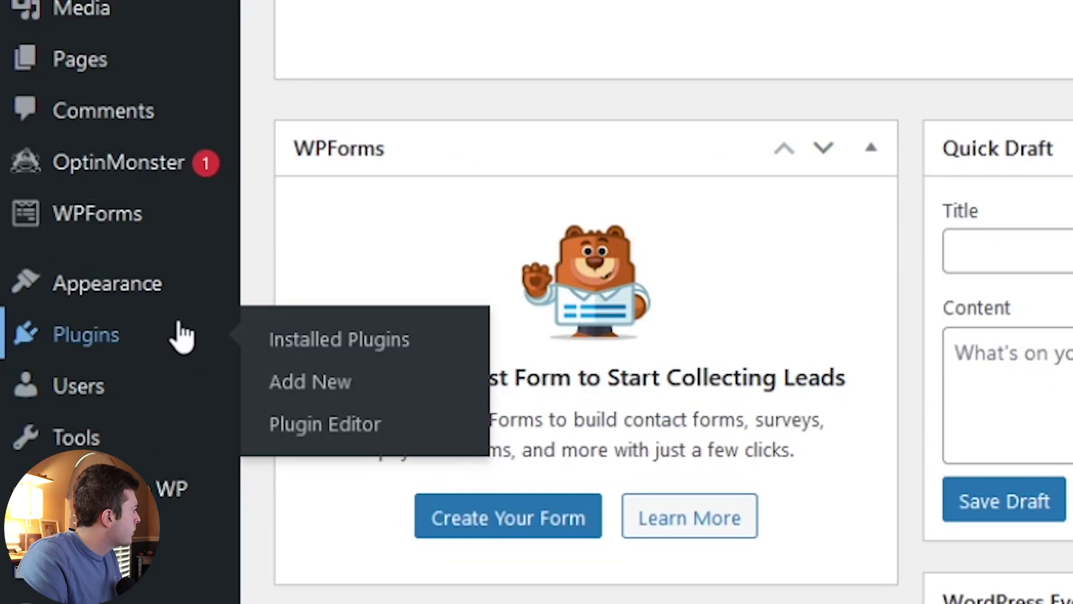
Search the theme library for 'Go', install it and activate it
mouse_move(60, 299)
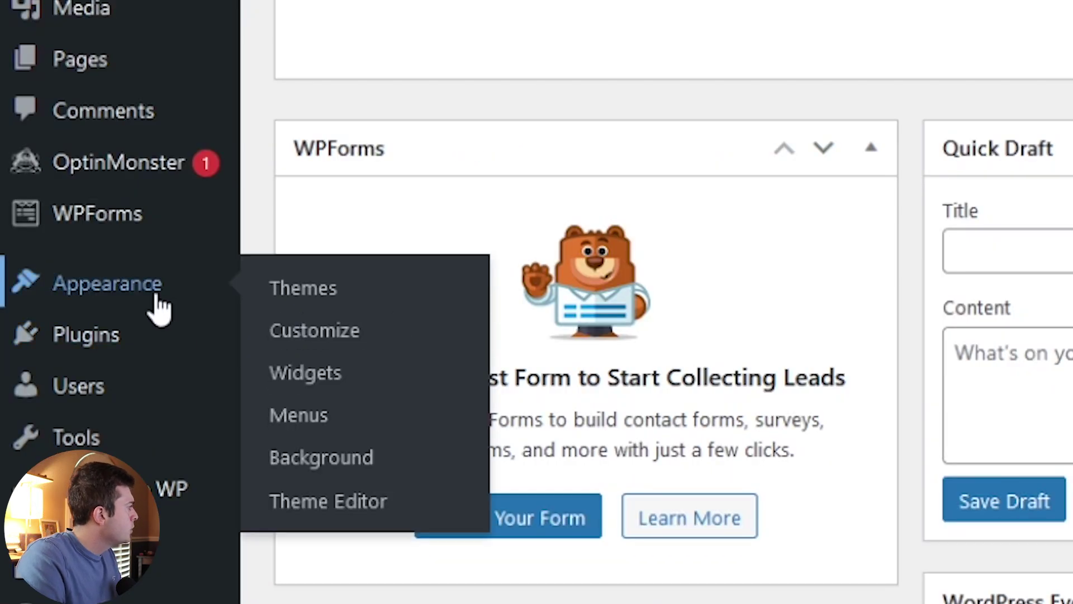
left_click(312, 288)
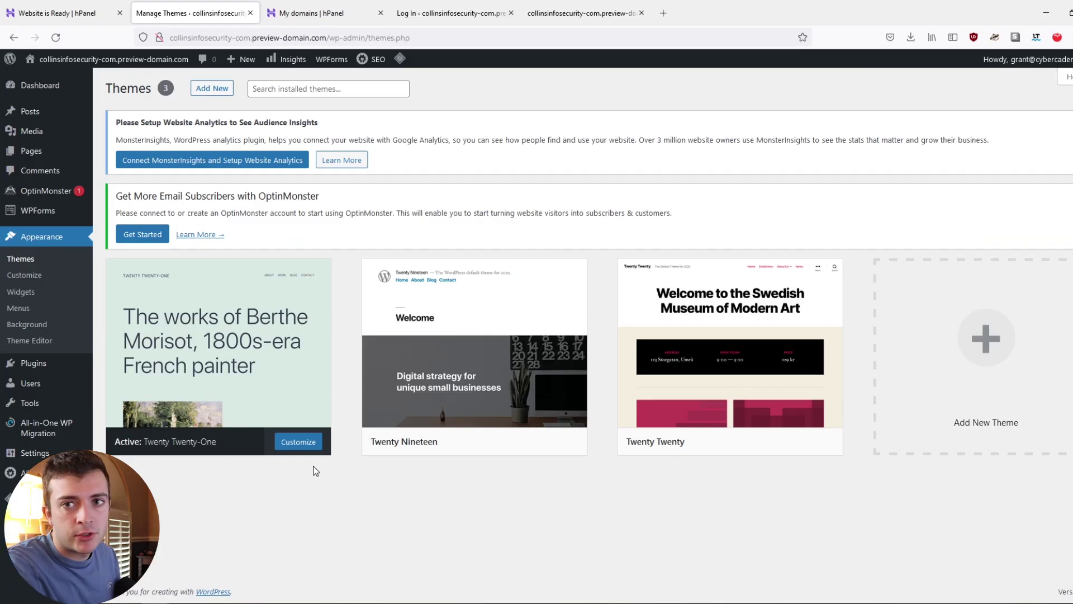
left_click(991, 374)
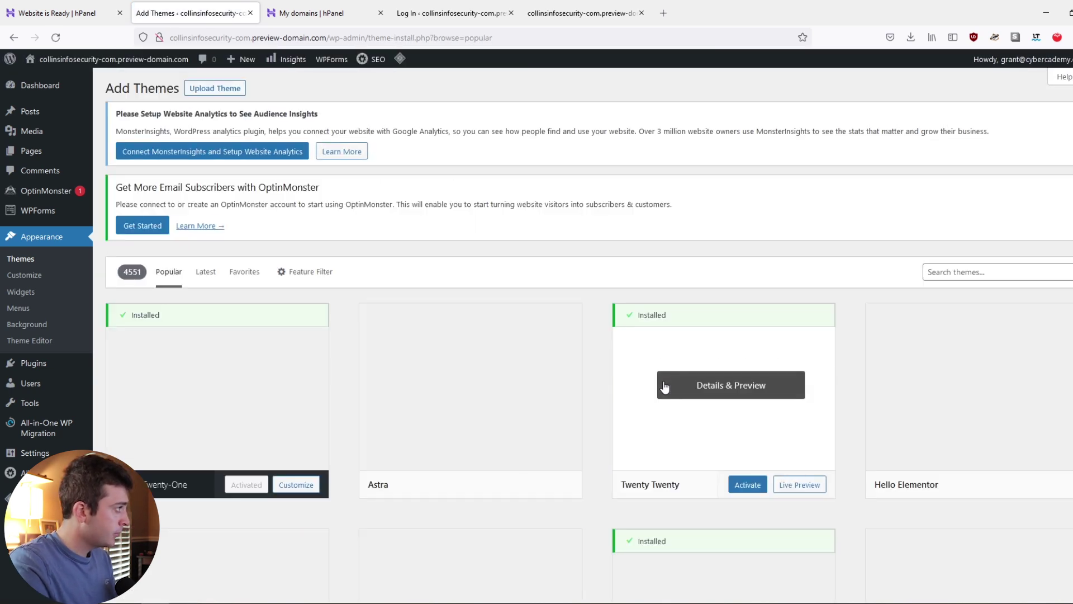
left_click(951, 273)
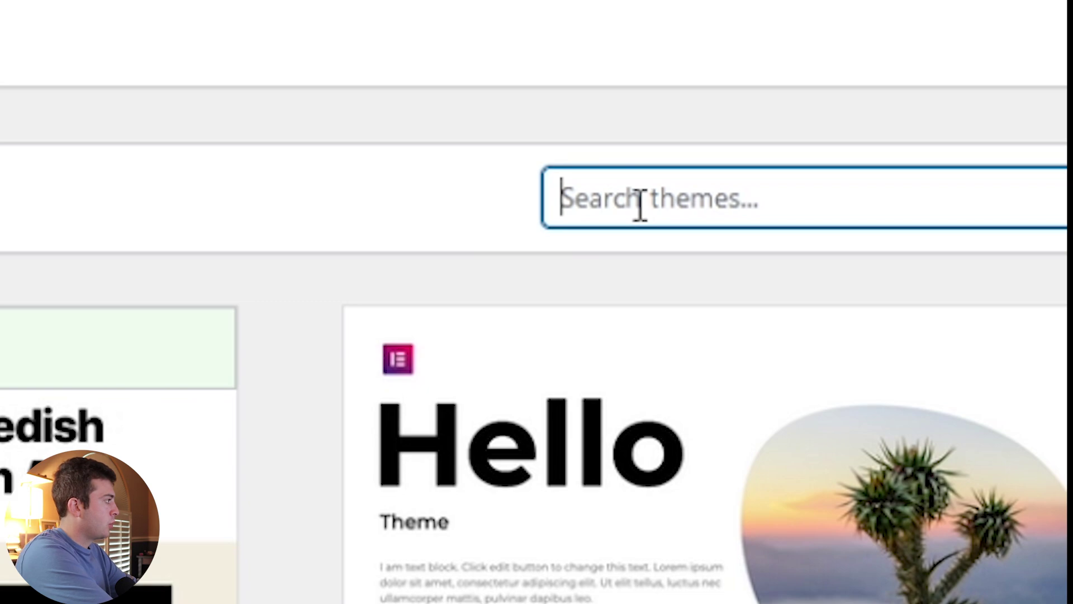
type("Go")
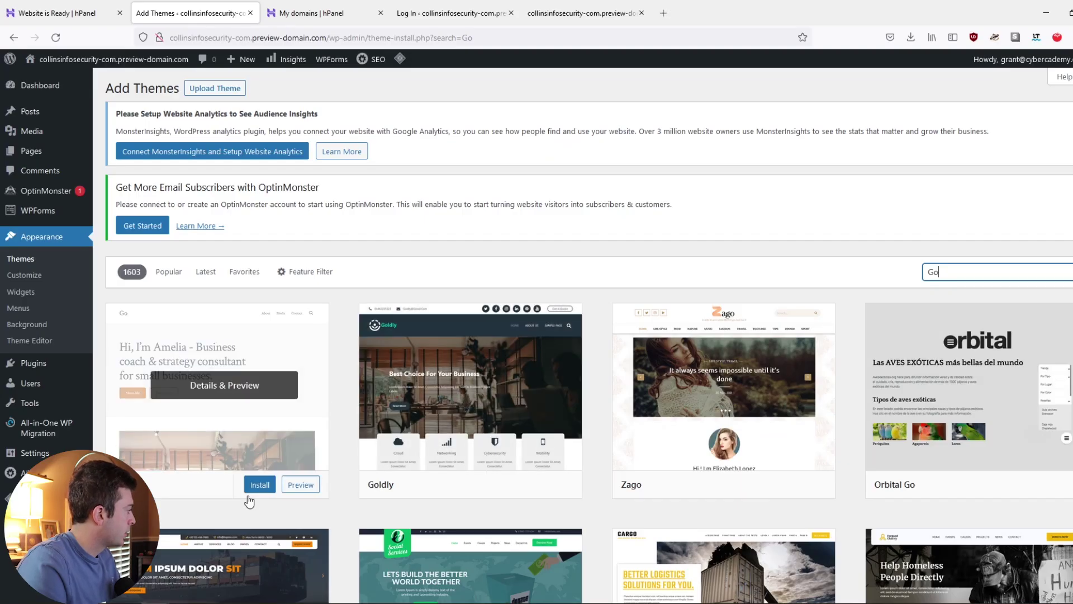
left_click(253, 487)
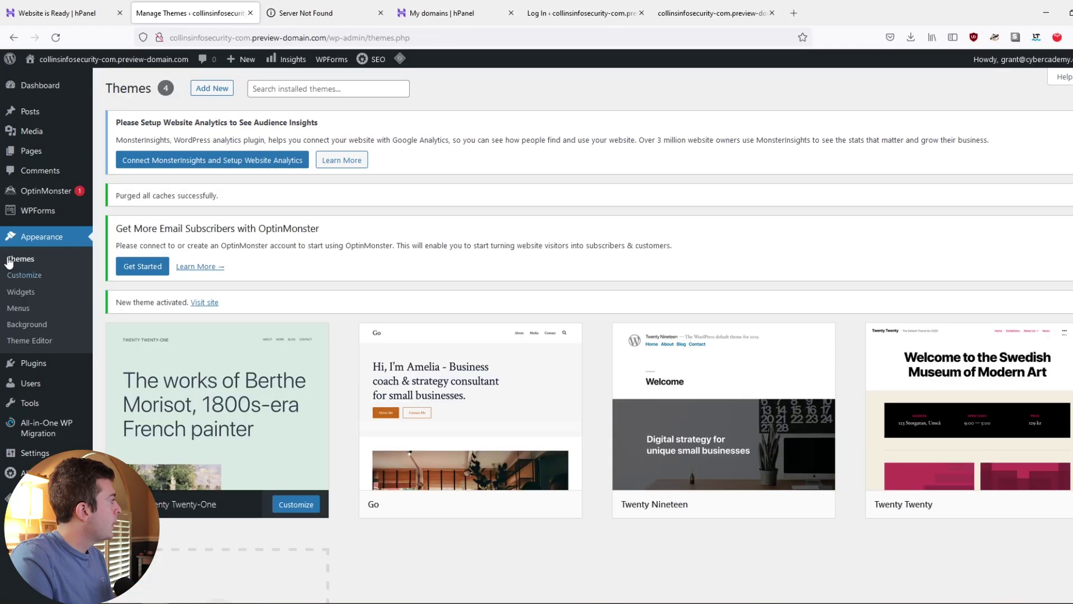
left_click(17, 262)
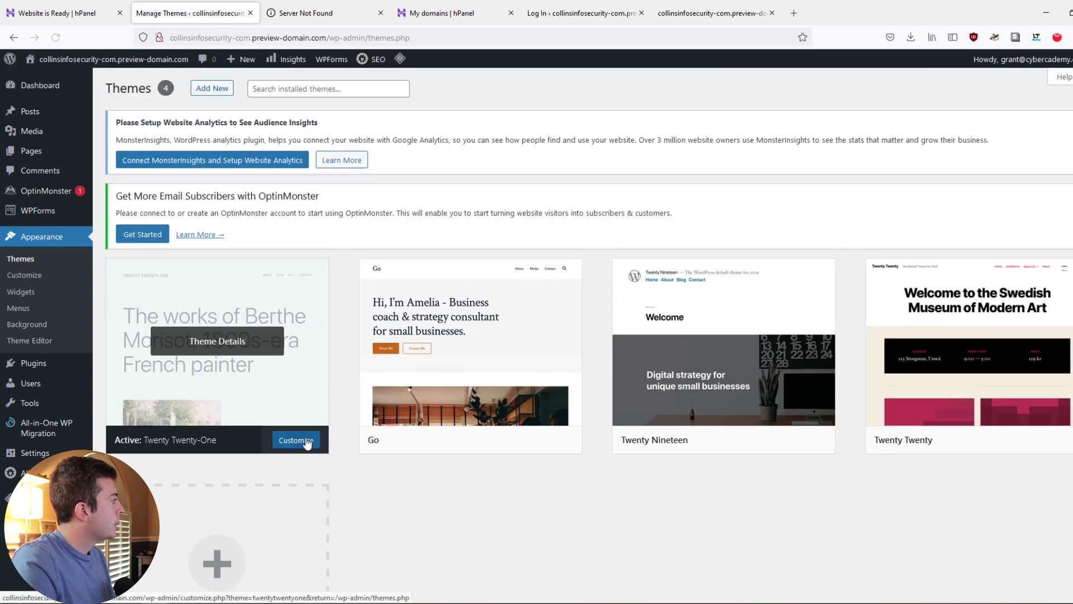
left_click(495, 444)
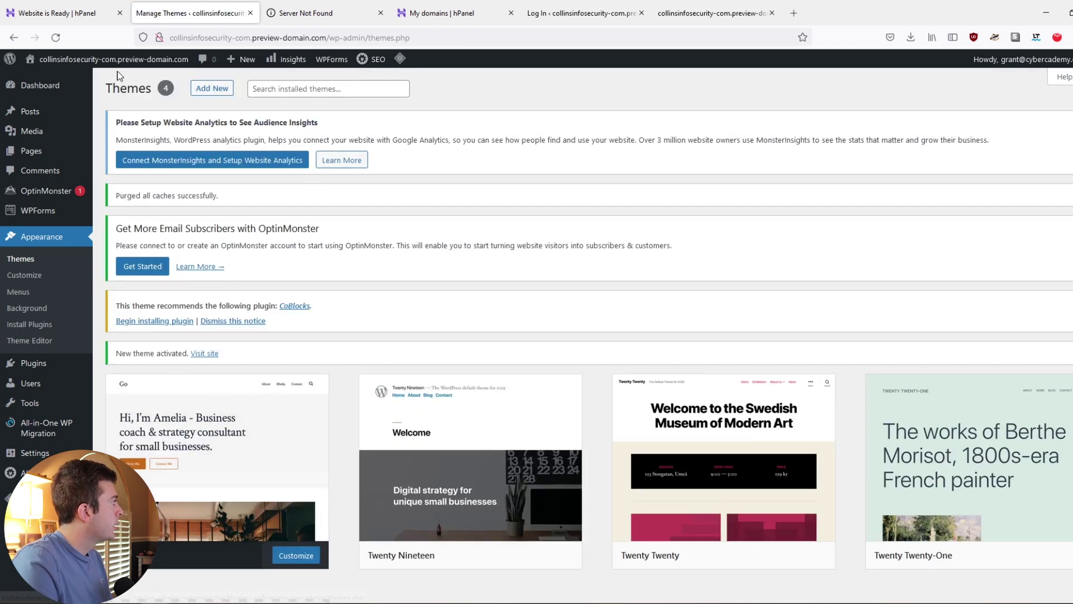
Preview the live site in the Go theme, then return to the dashboard and open the Customizer
mouse_move(104, 59)
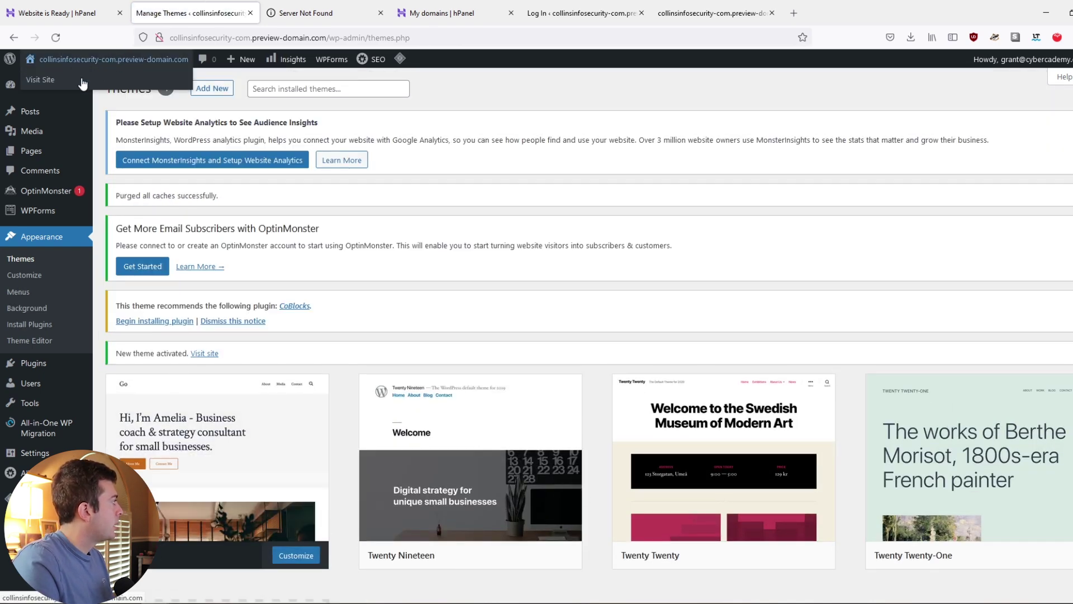
left_click(53, 82)
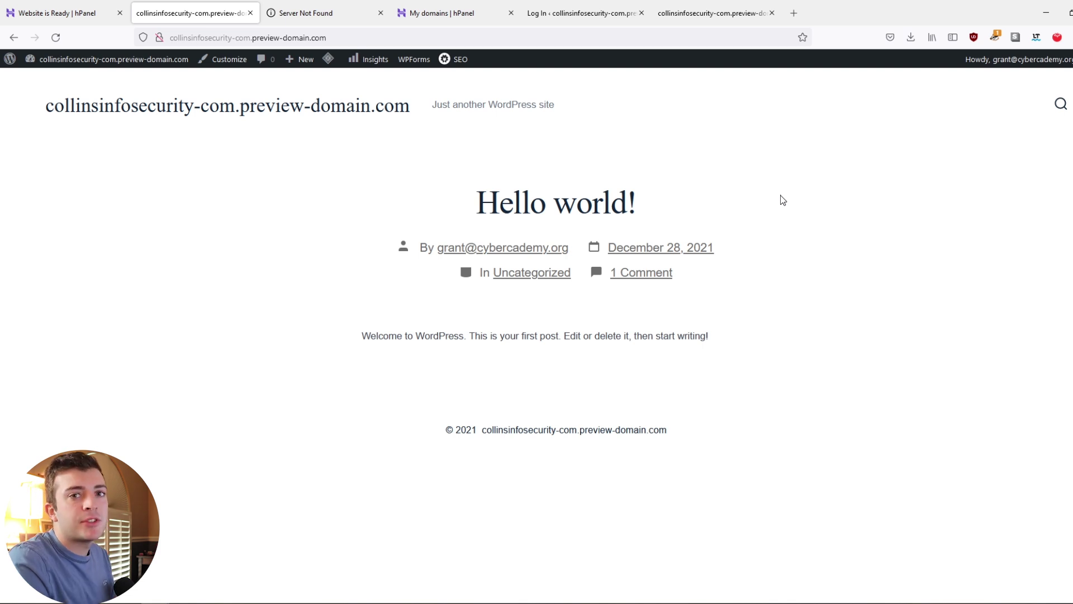
mouse_move(58, 60)
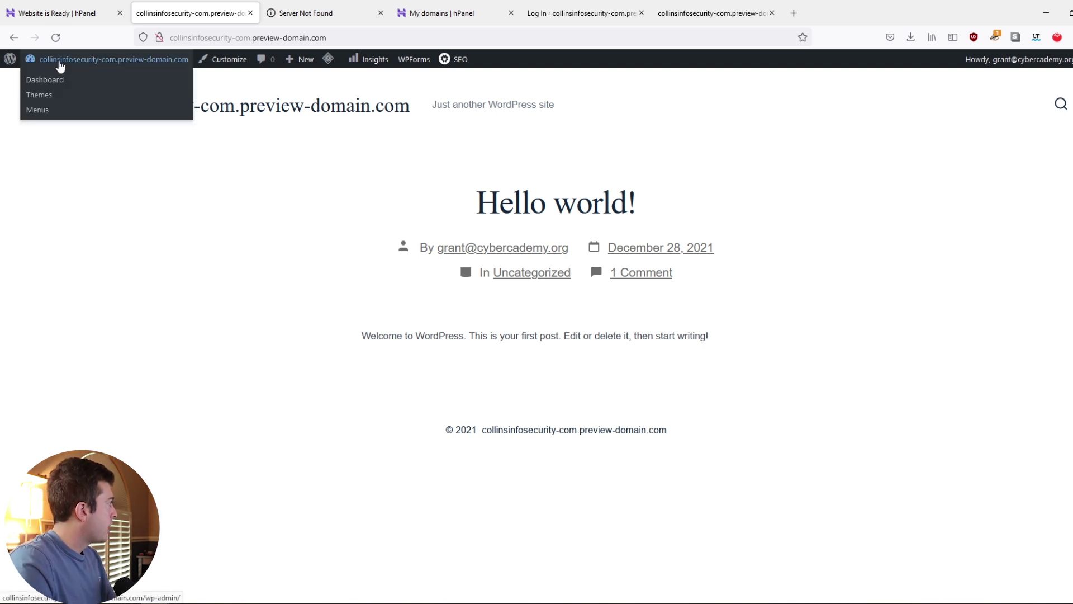
left_click(58, 81)
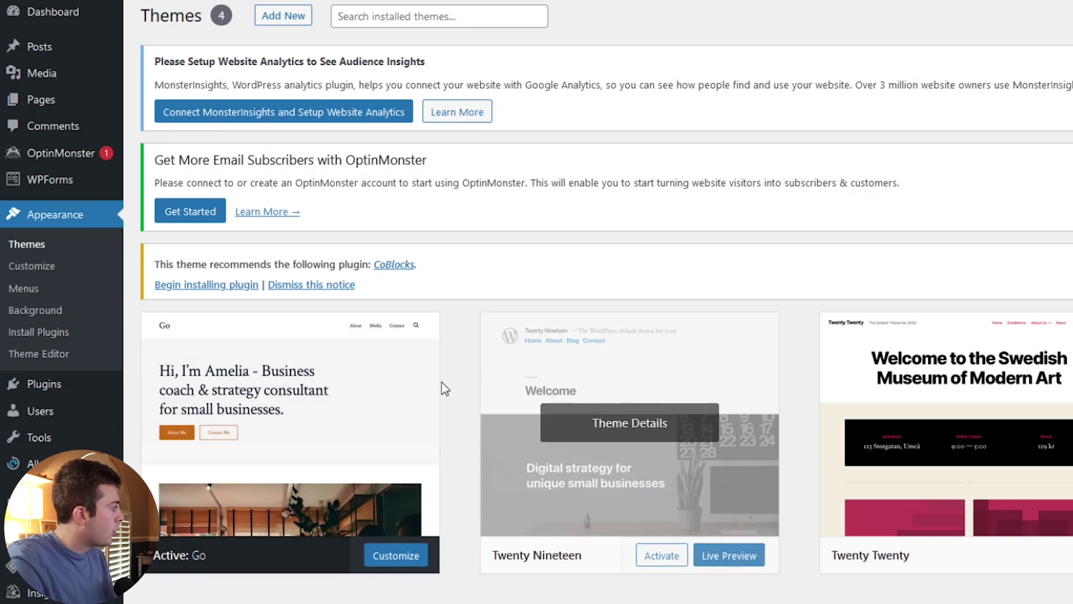
left_click(408, 562)
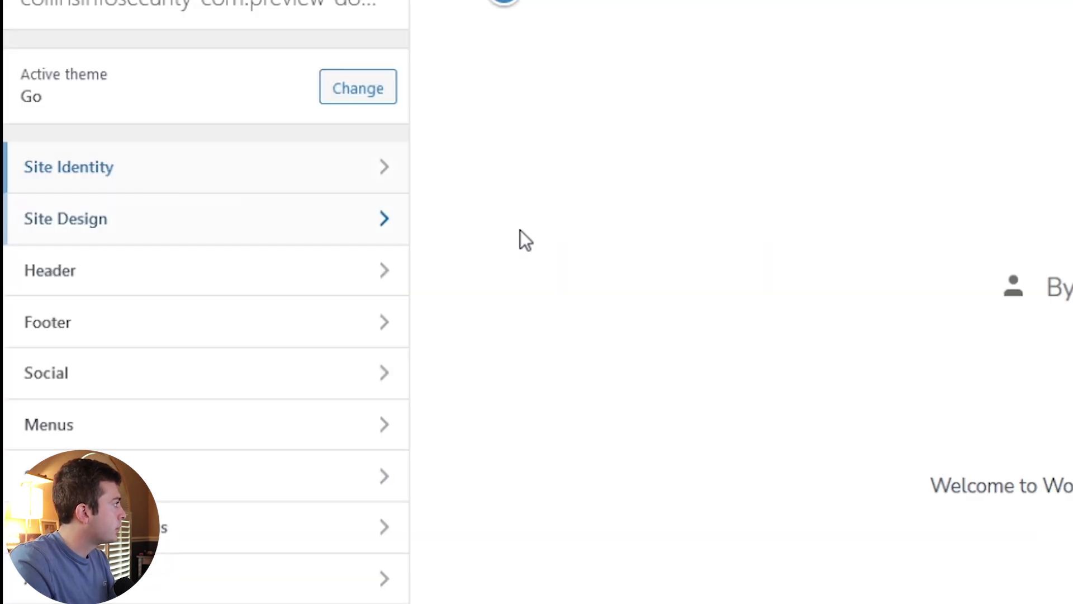
In Site Identity, replace the Site Title with COLLINSINFOSECURITY
left_click(341, 180)
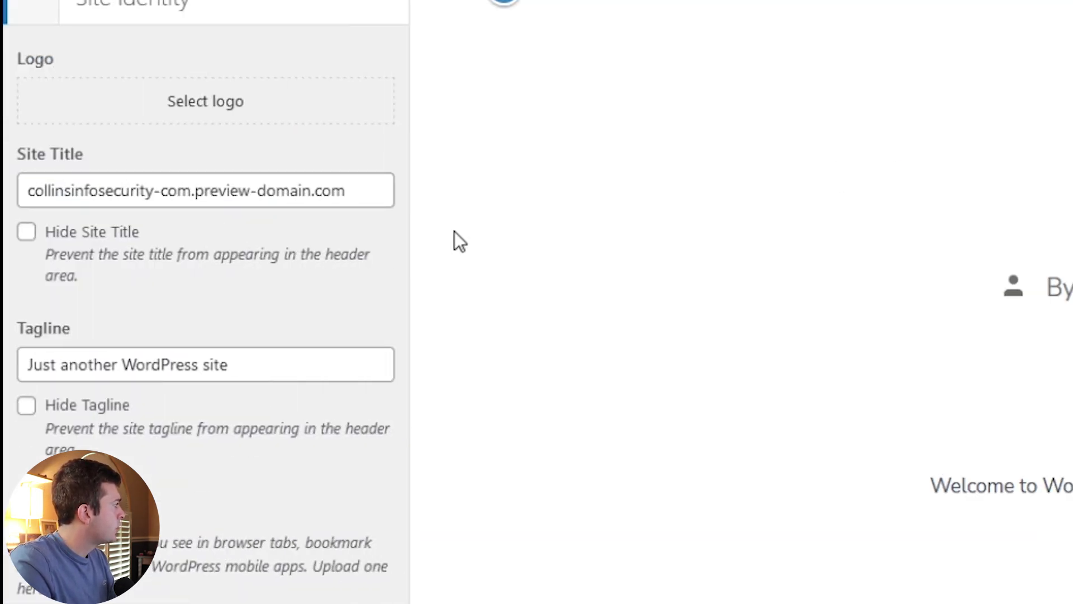
double_click(381, 202)
triple_click(381, 202)
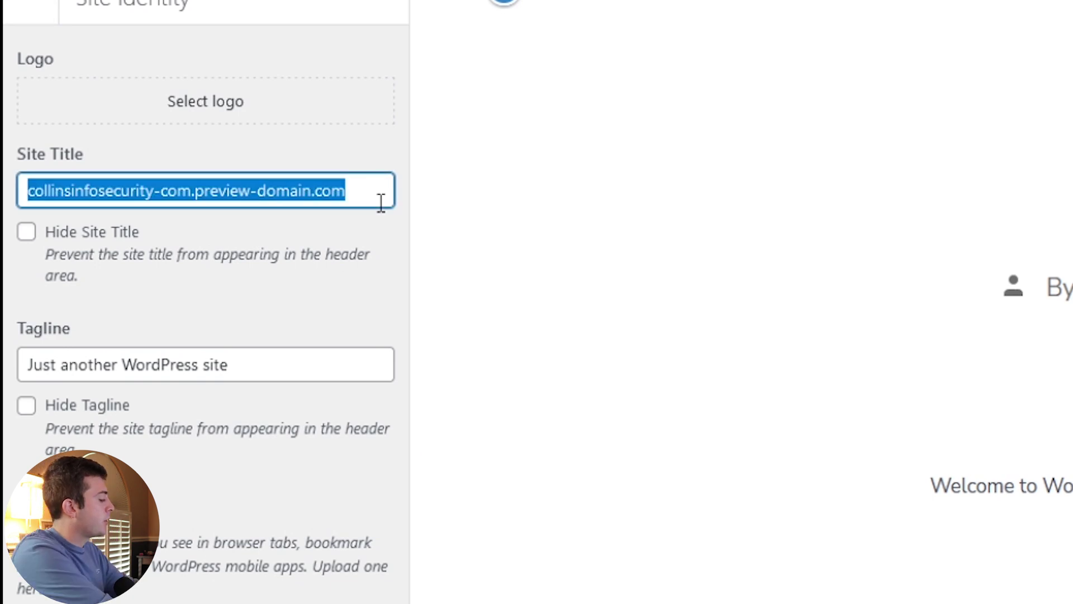
type("COLLINSIN")
key("BackSpace")
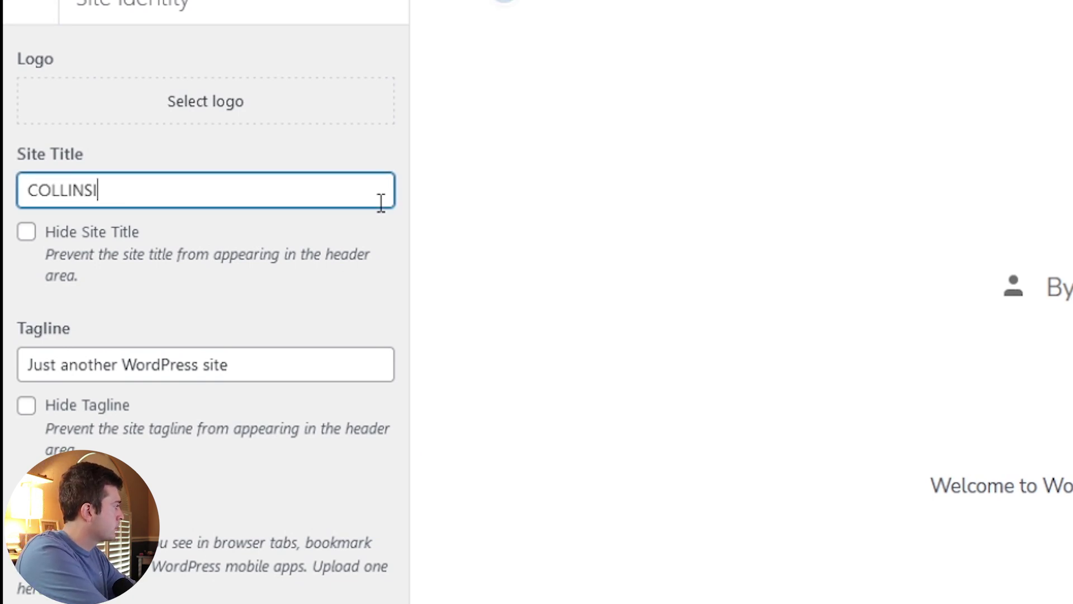
type("NFOSECRUTIY")
Clear the default tagline and publish the changes
left_click(290, 371)
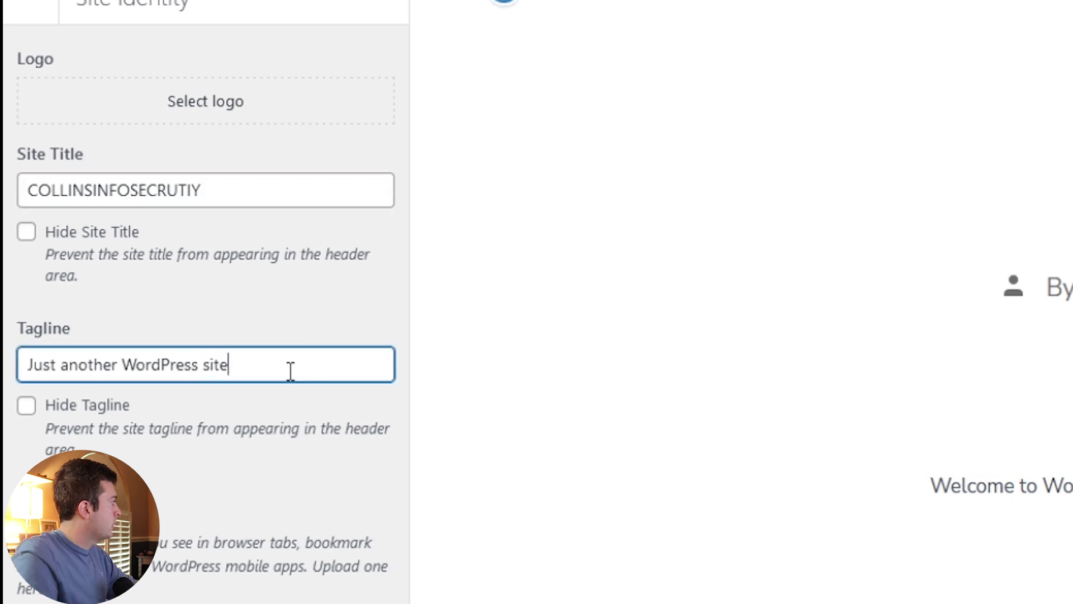
triple_click(290, 371)
key("BackSpace")
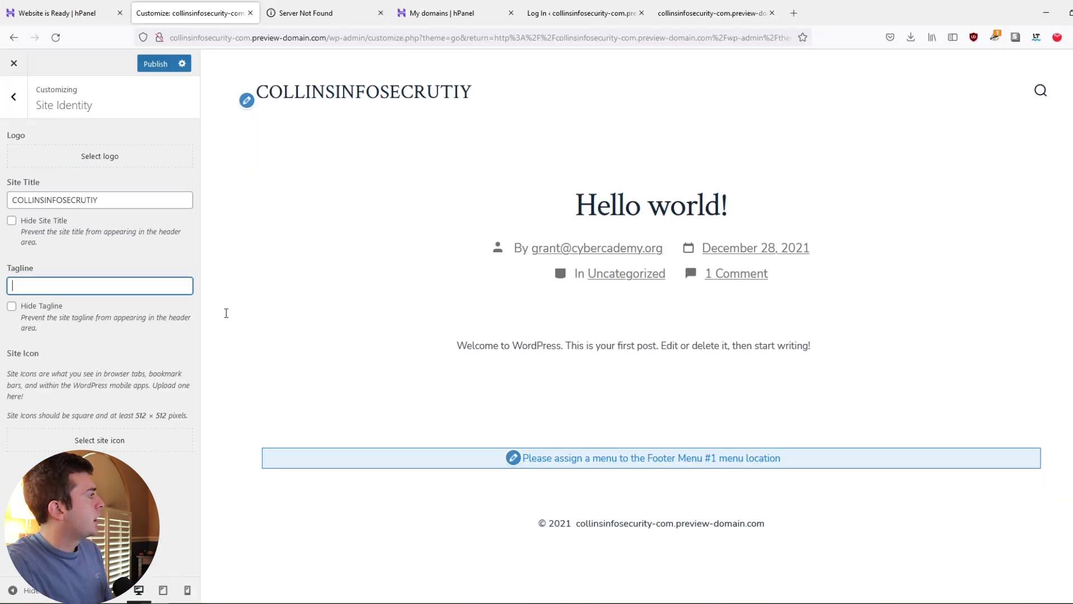
left_click(162, 63)
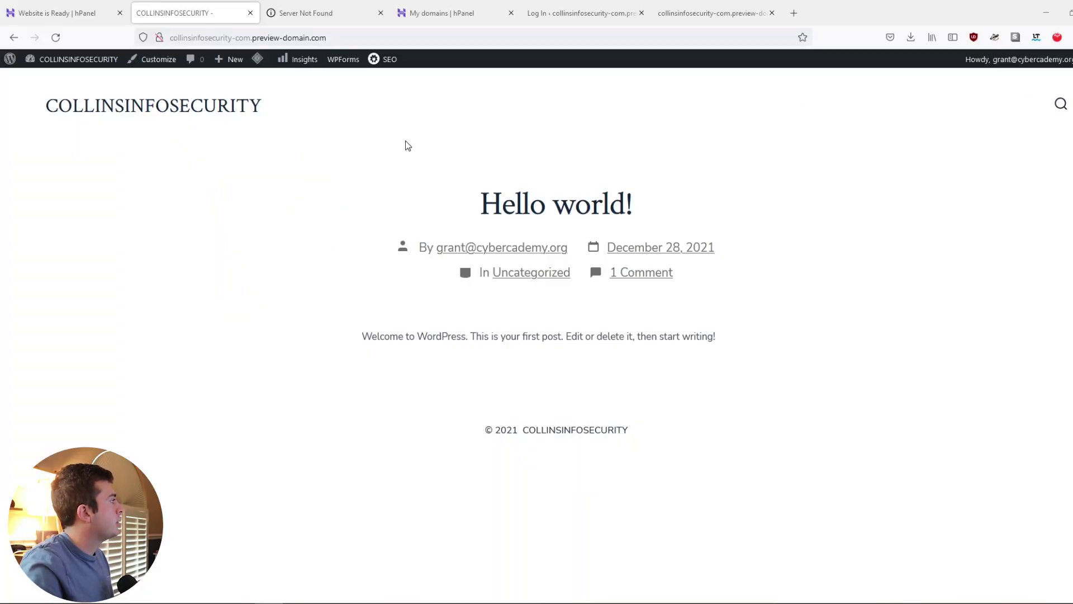
In Appearance > Menus, create 'Main Menu' with the Primary display location ticked
mouse_move(109, 63)
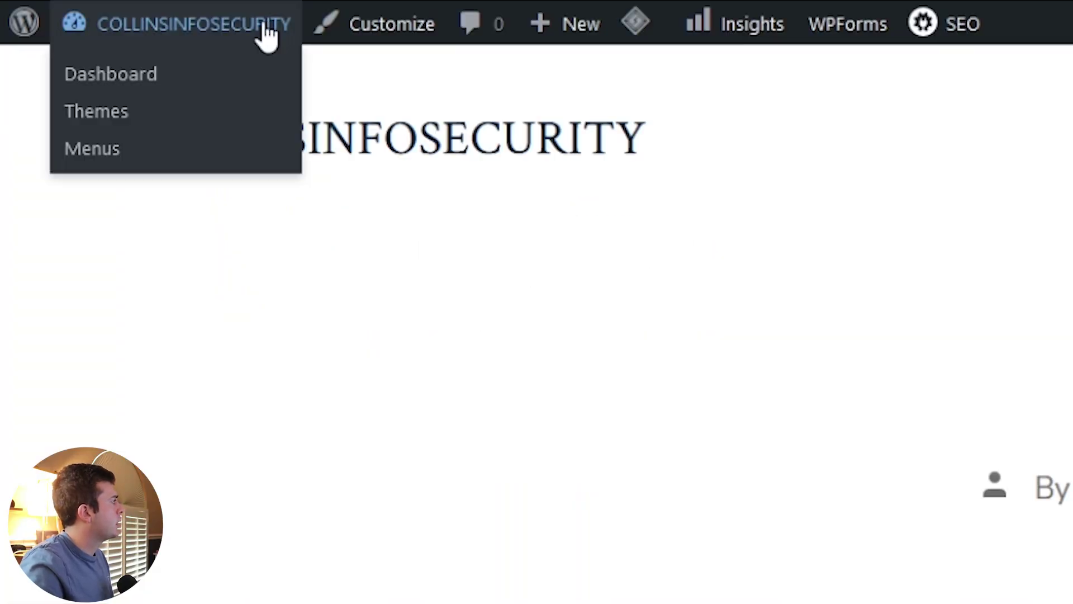
left_click(140, 90)
mouse_move(120, 292)
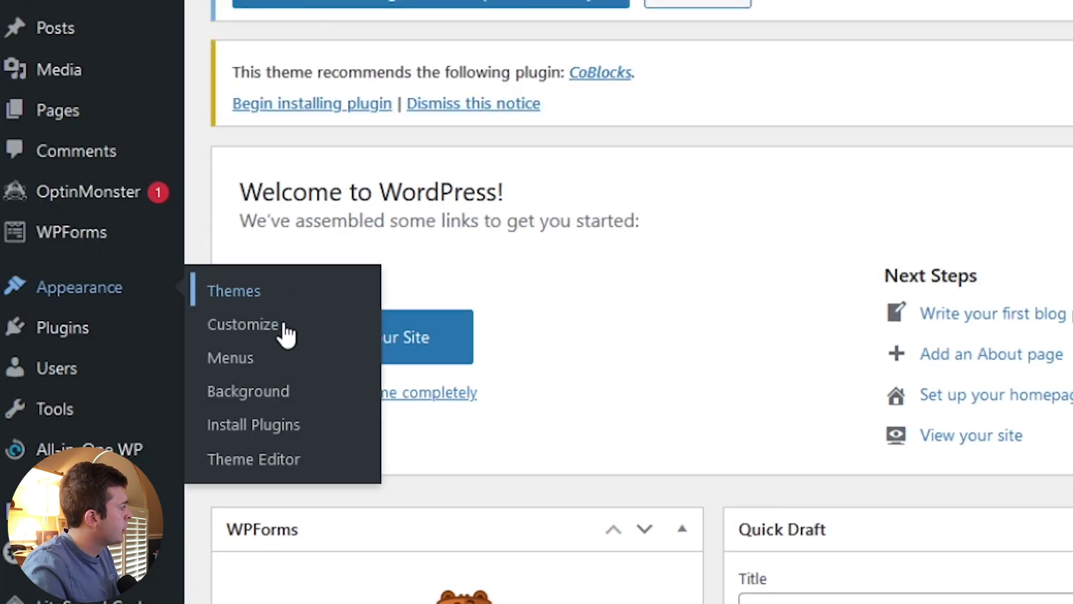
left_click(224, 359)
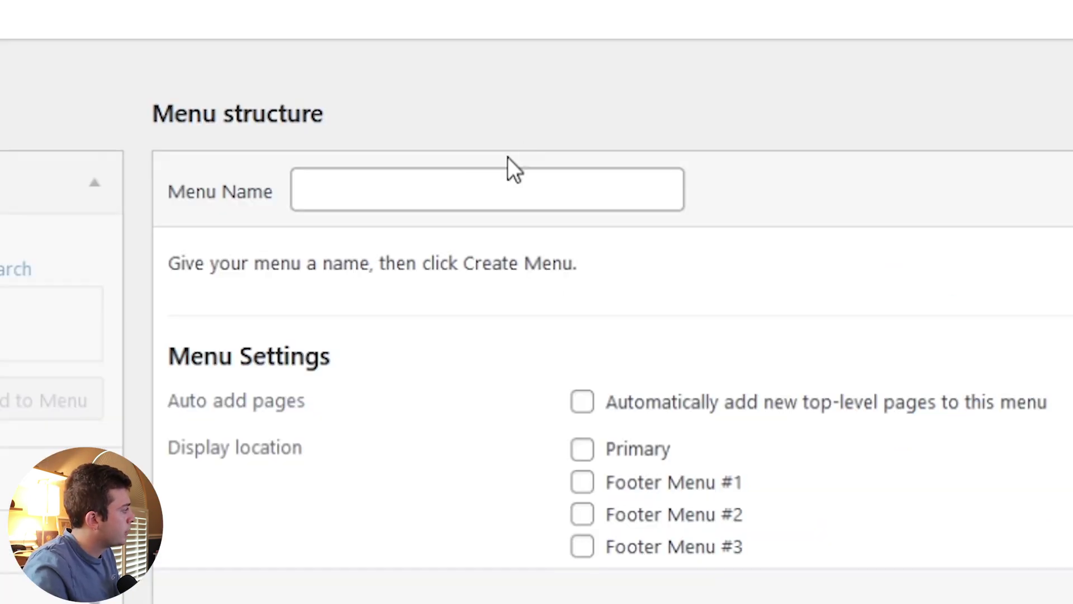
left_click(455, 186)
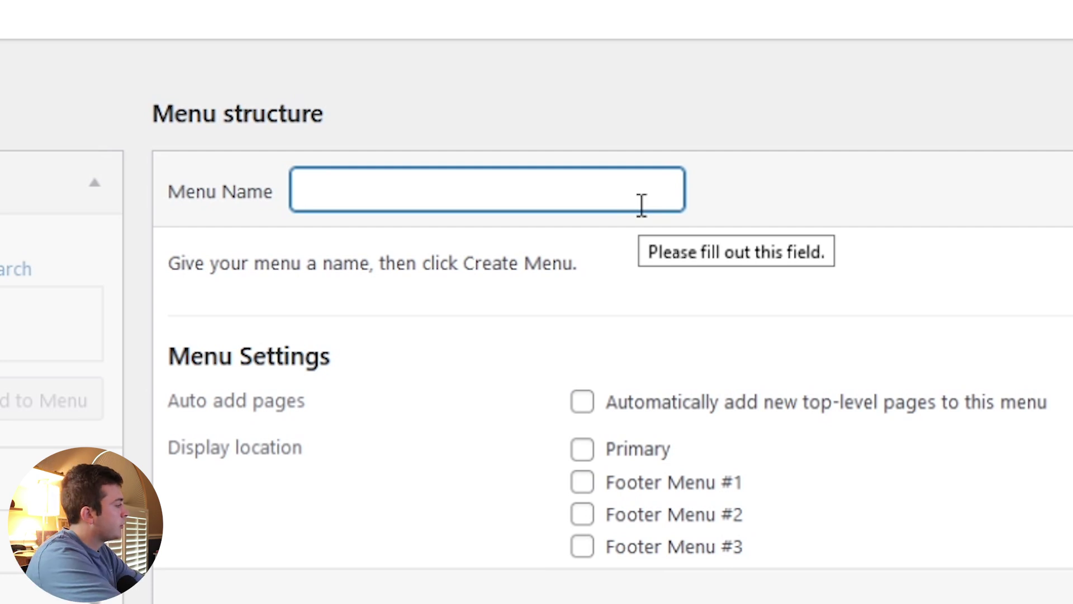
type("mAIN")
key("BackSpace")
key("BackSpace")
key("BackSpace")
key("BackSpace")
type("M")
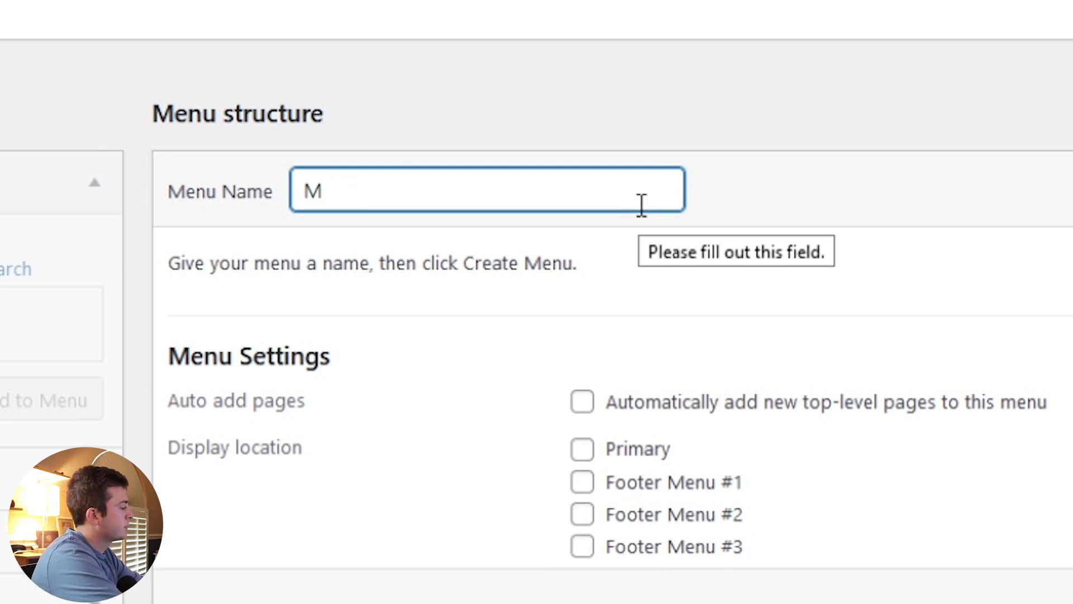
type("ain Menu")
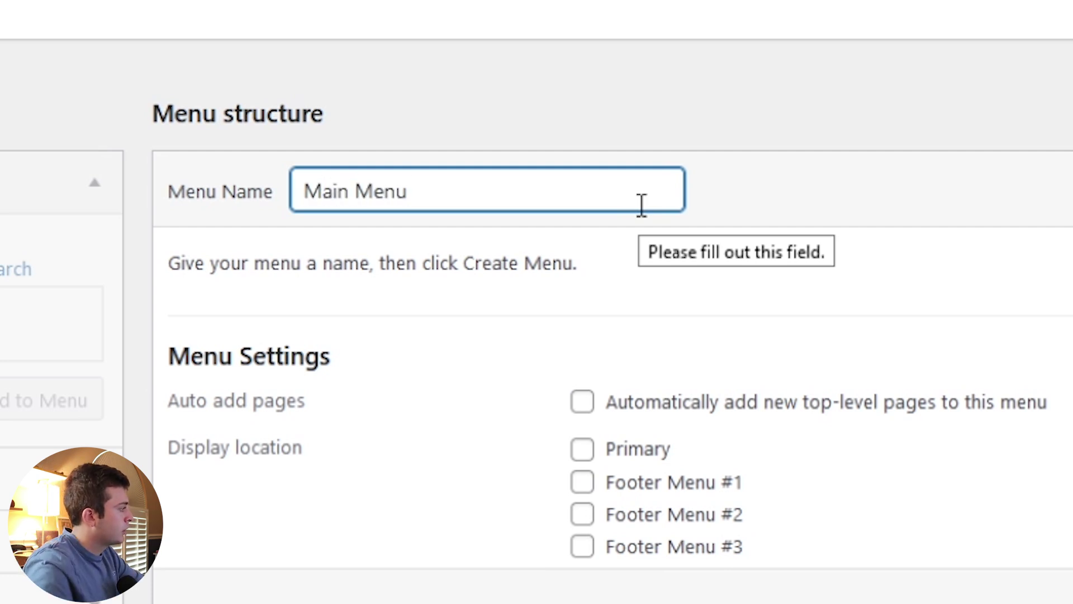
left_click(585, 450)
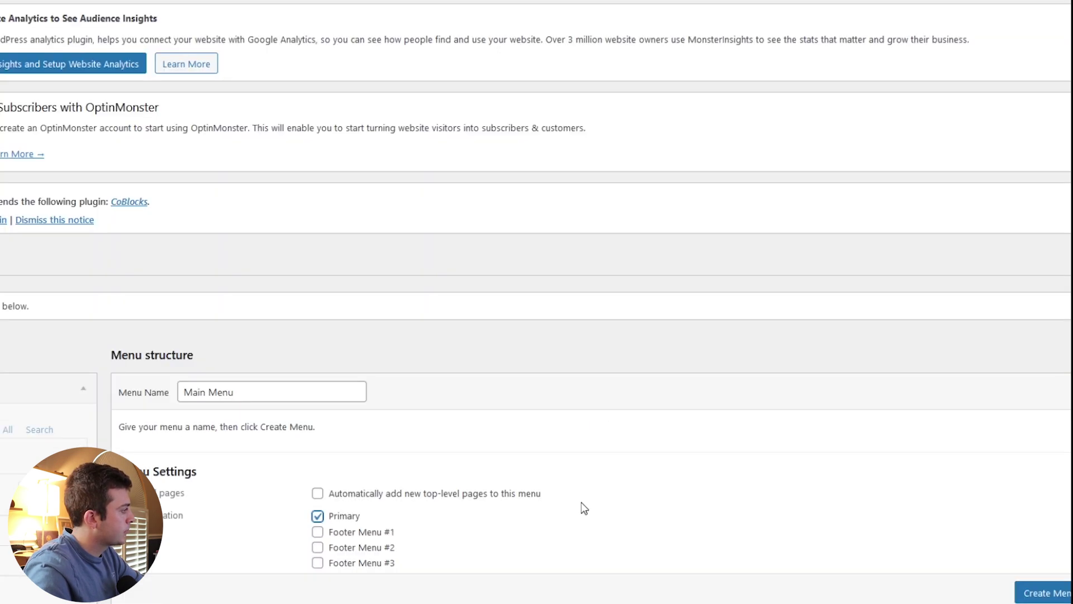
scroll(585, 507, "down", 2)
left_click(1035, 529)
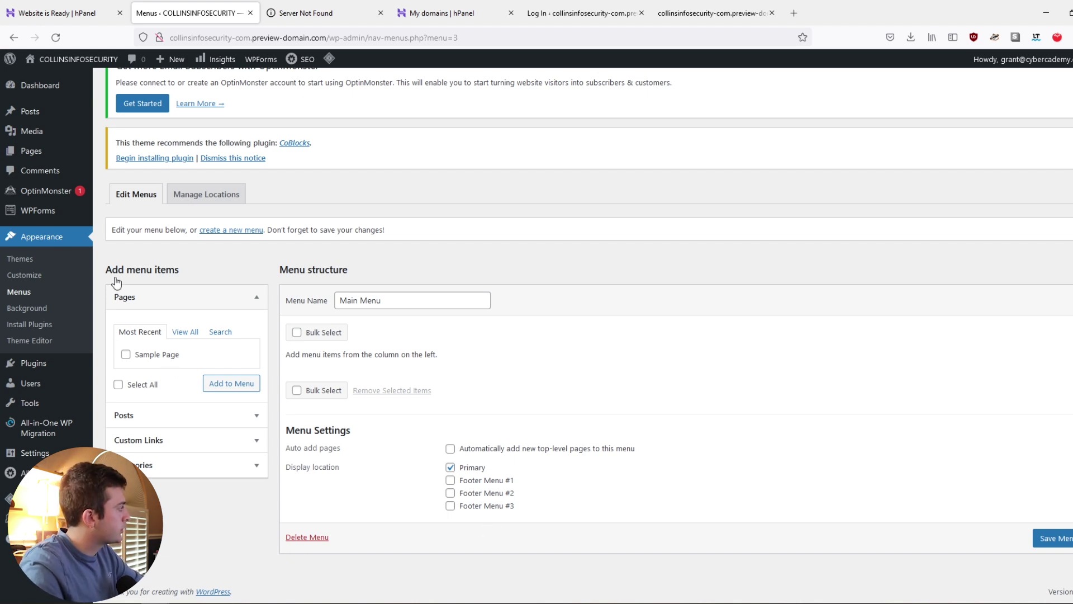
Add a new page titled Blog and publish it
mouse_move(58, 152)
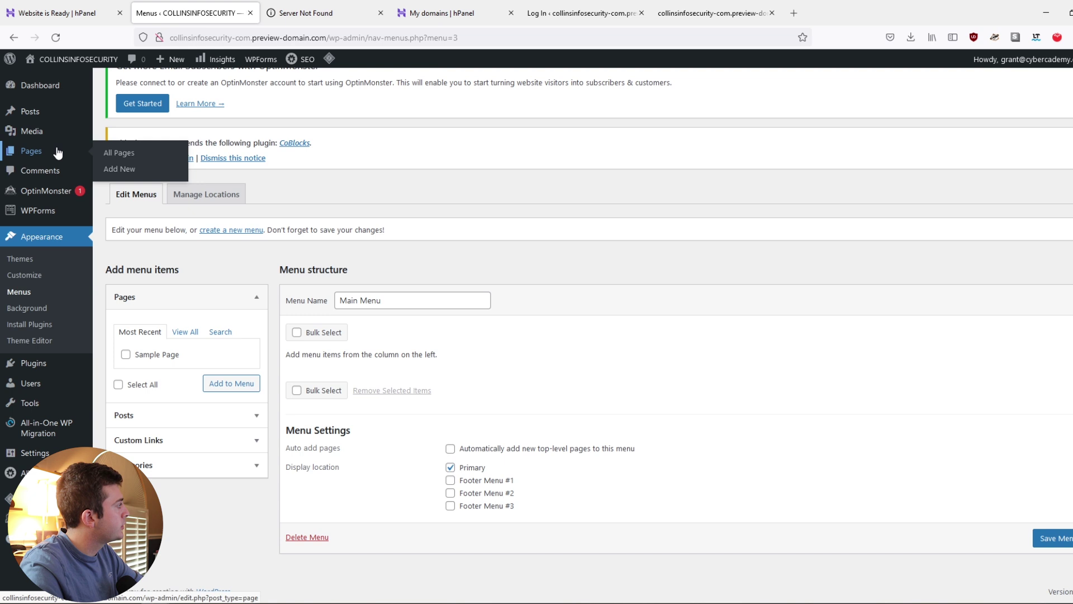
left_click(131, 159)
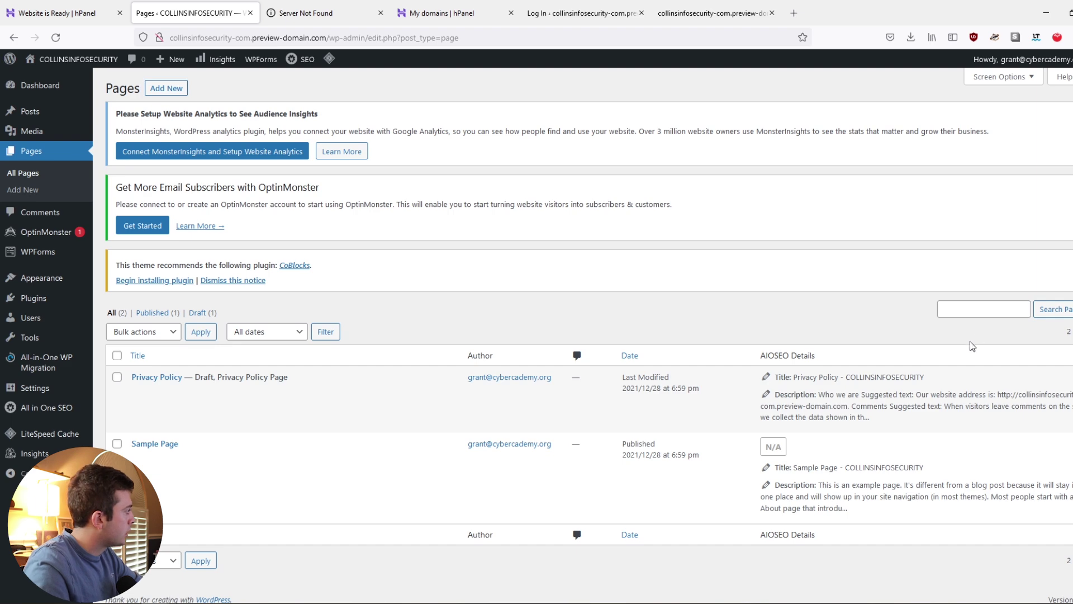
scroll(363, 531, "down", 1)
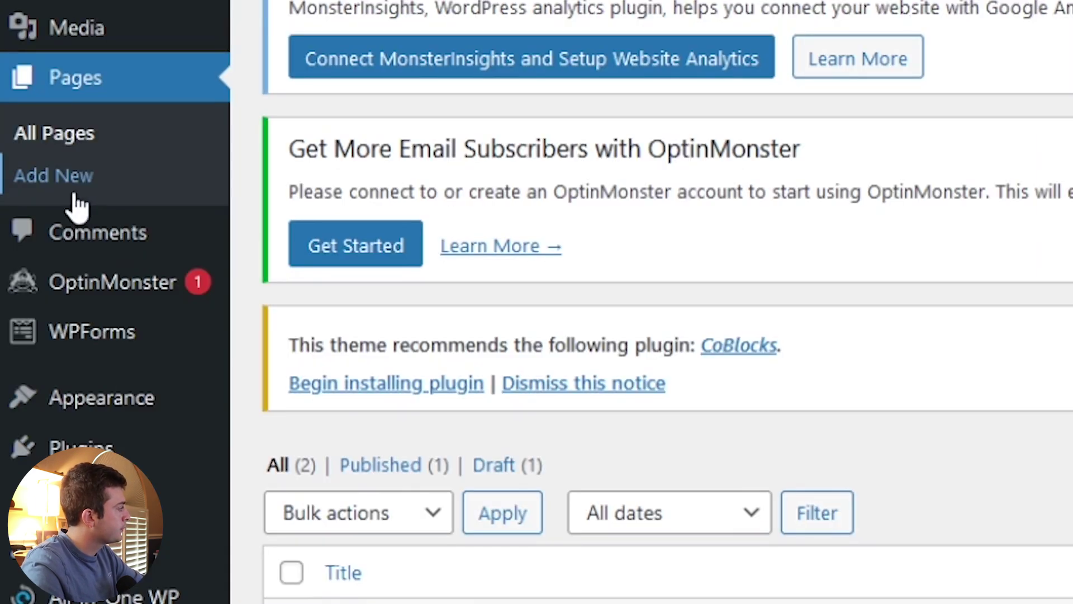
left_click(76, 199)
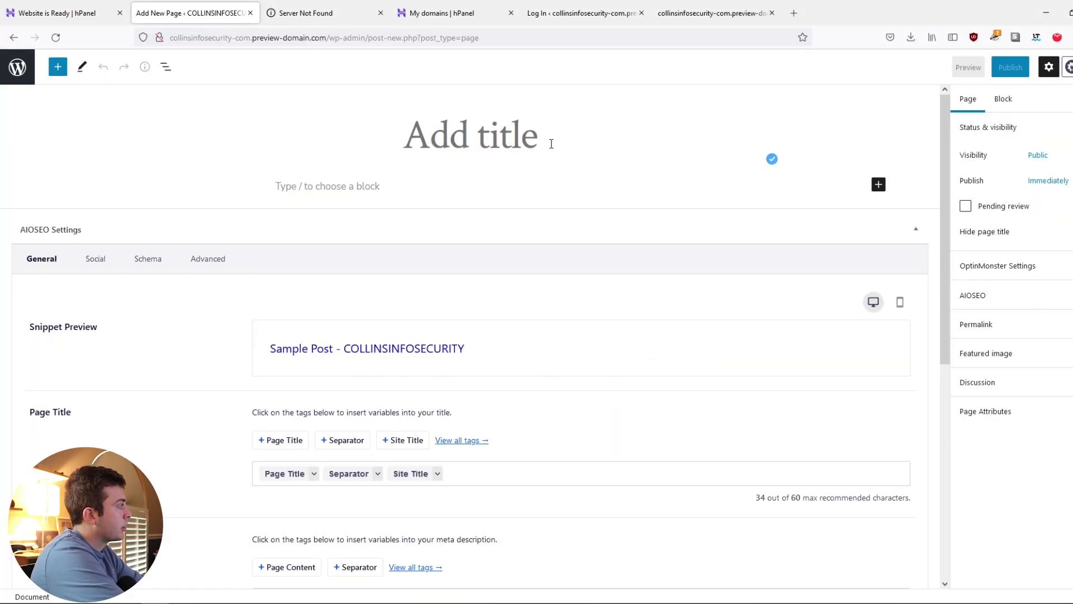
type("Blog")
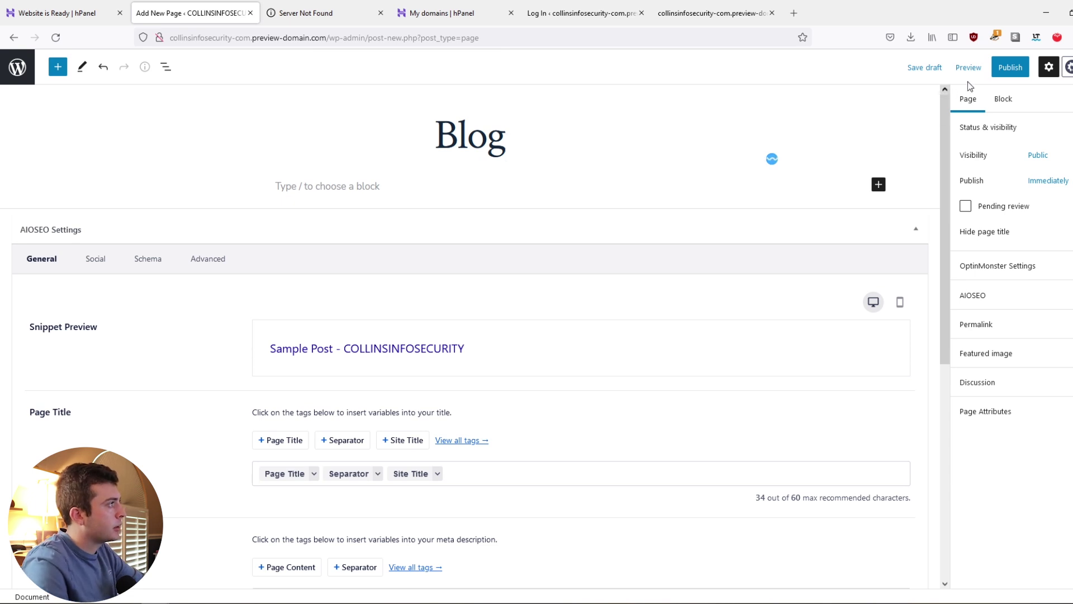
left_click(1011, 67)
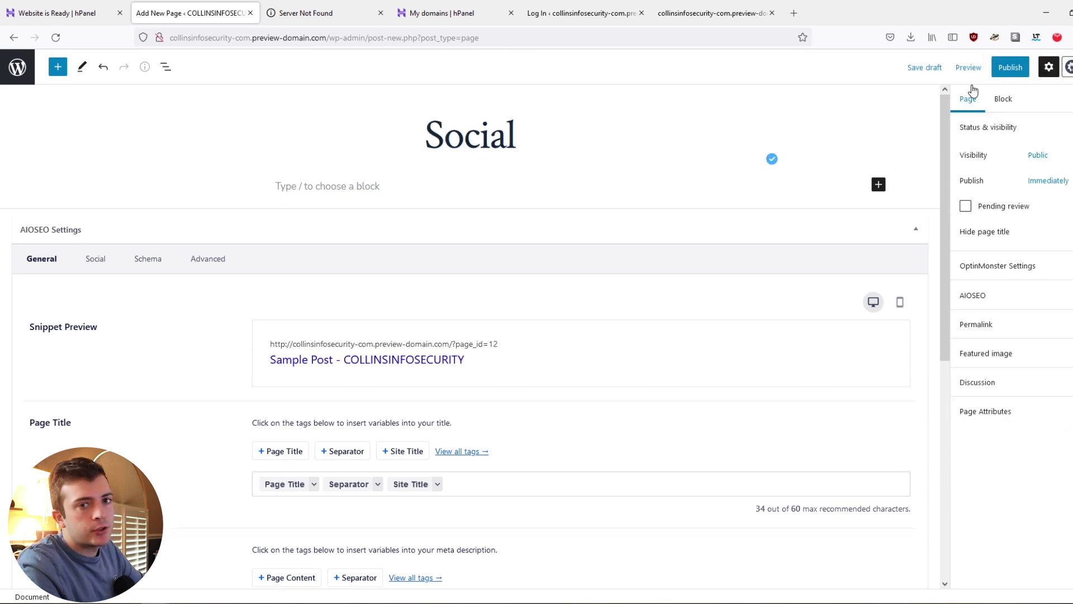
Publish a second page titled Social
left_click(978, 75)
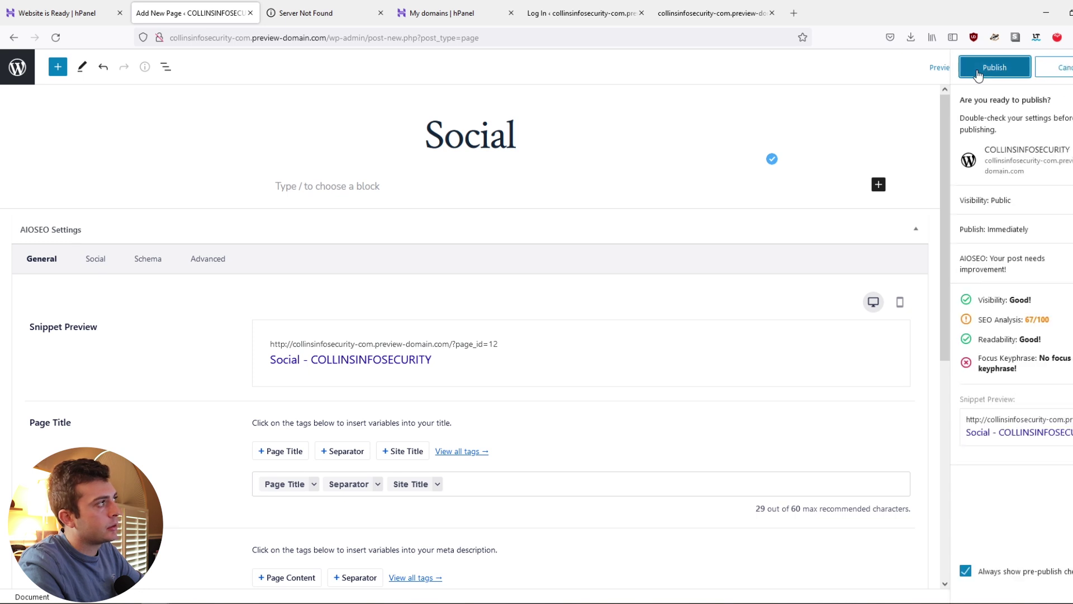
left_click(978, 74)
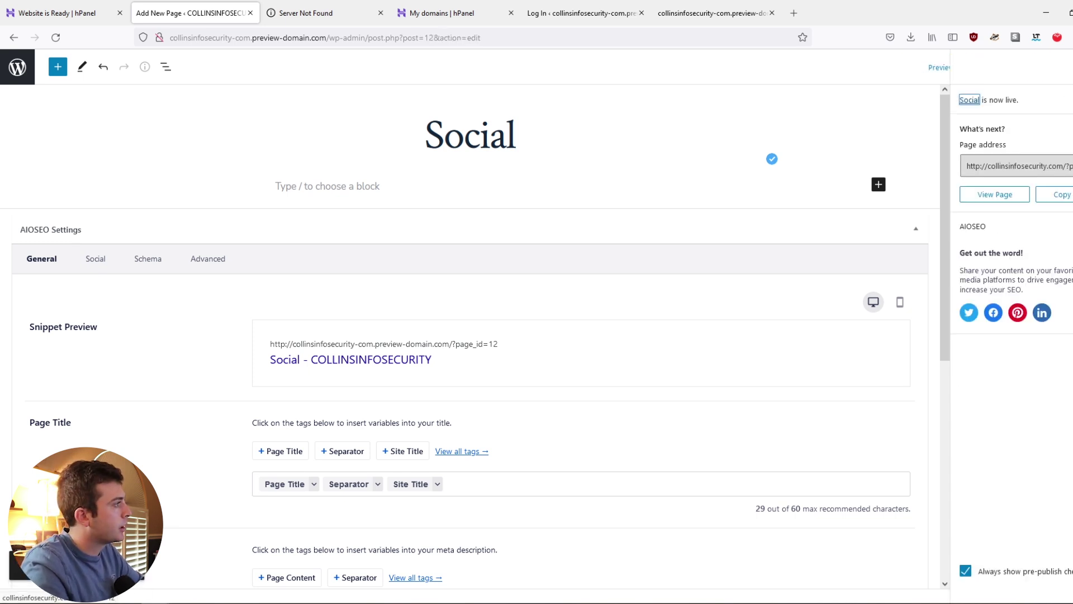
scroll(230, 553, "down", 2)
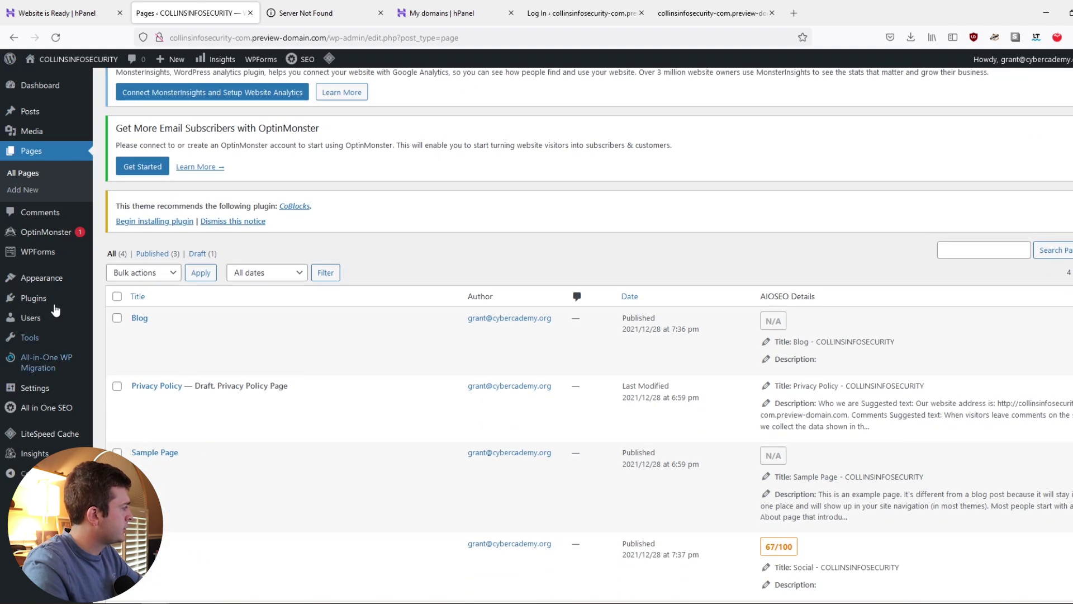
Add the Social, Blog and Sample Page pages to Main Menu
mouse_move(52, 288)
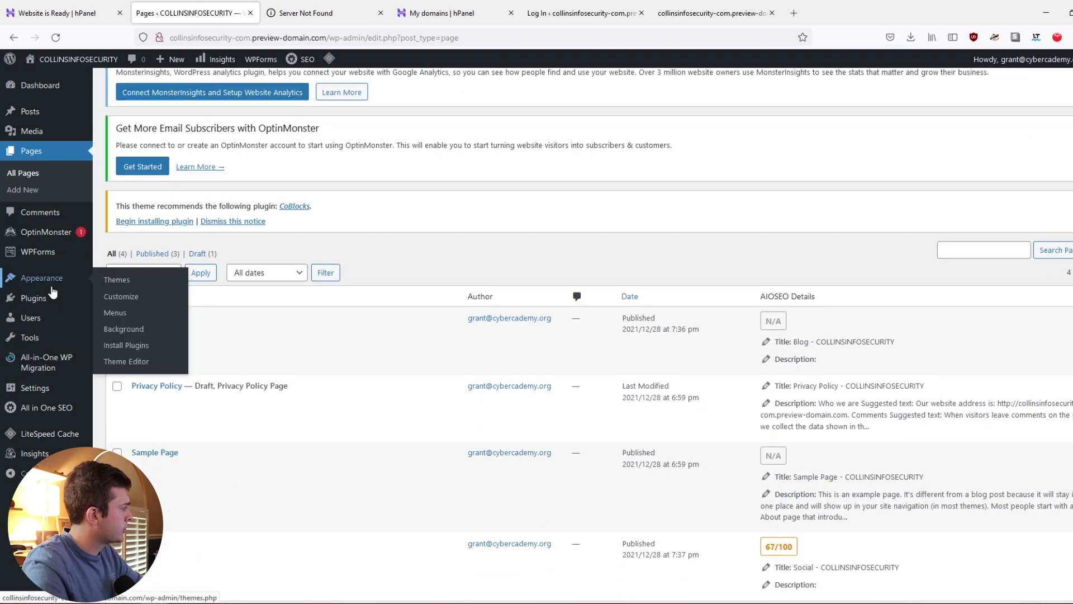
left_click(112, 313)
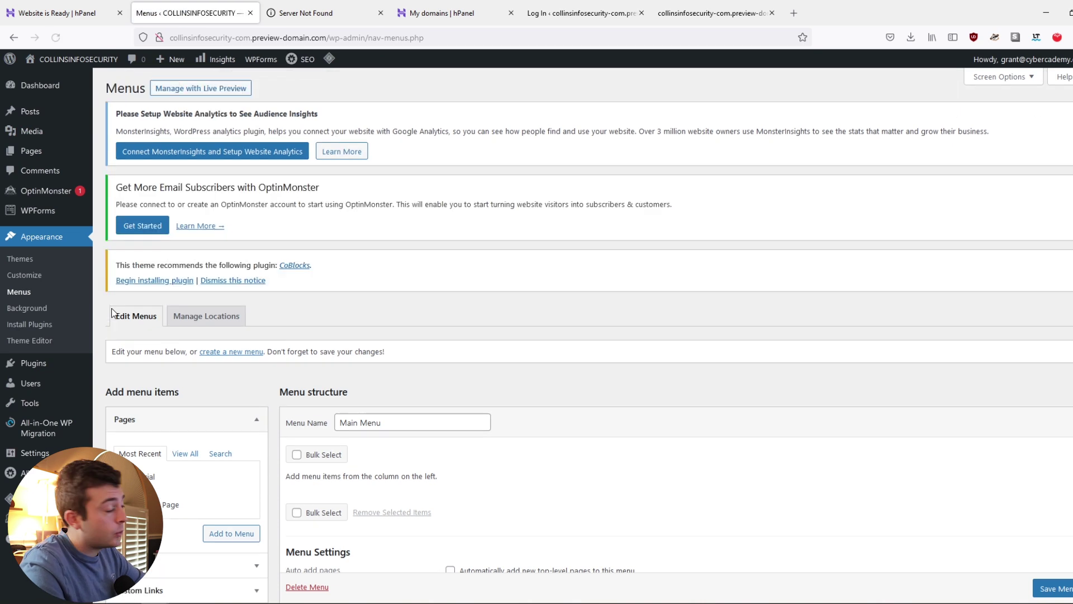
scroll(429, 445, "down", 2)
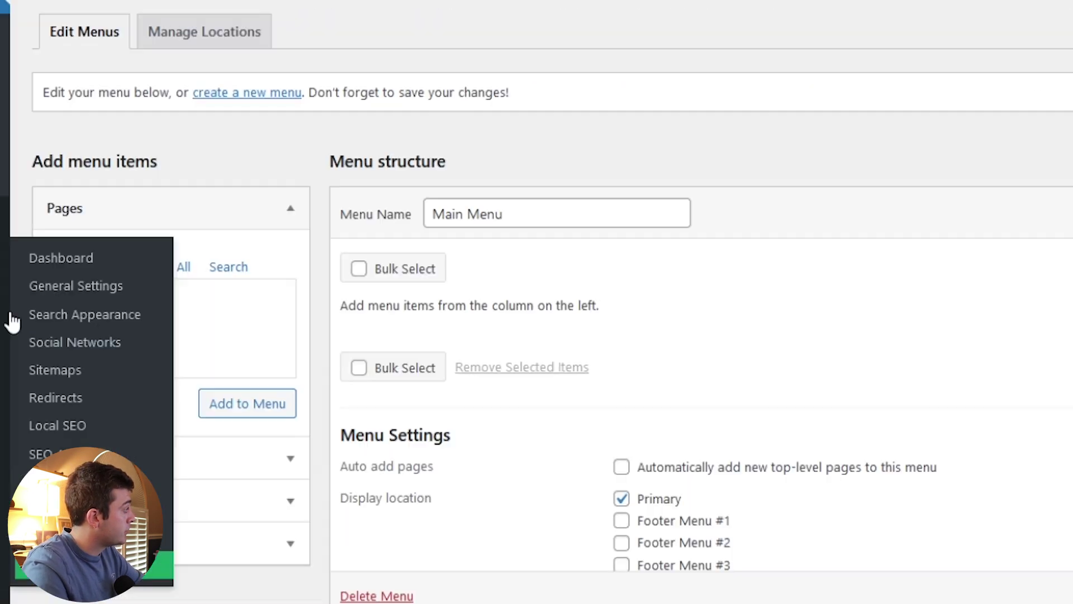
scroll(957, 352, "down", 2)
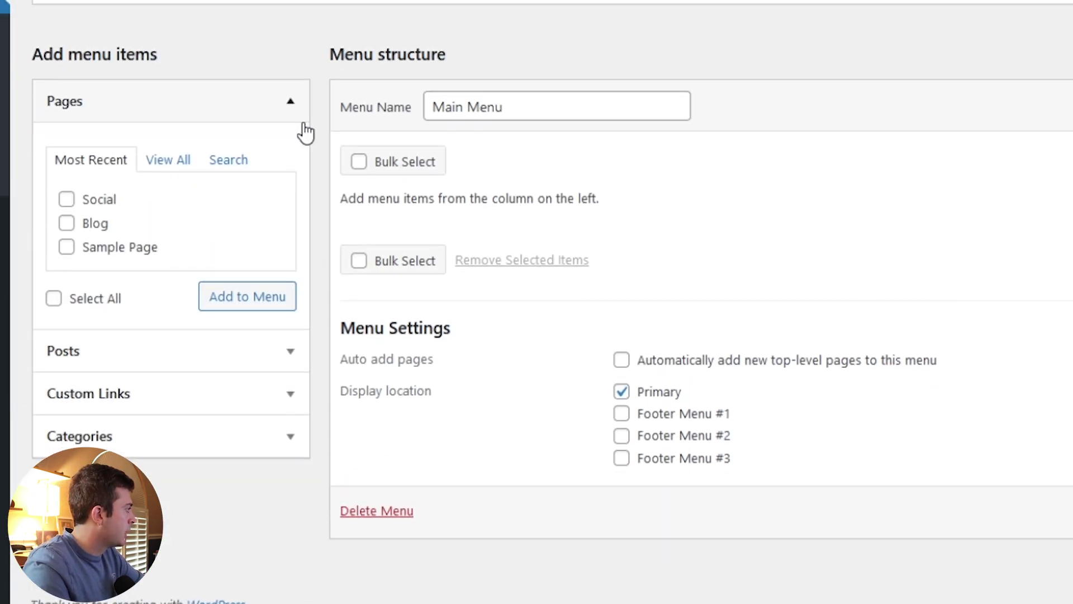
left_click(111, 203)
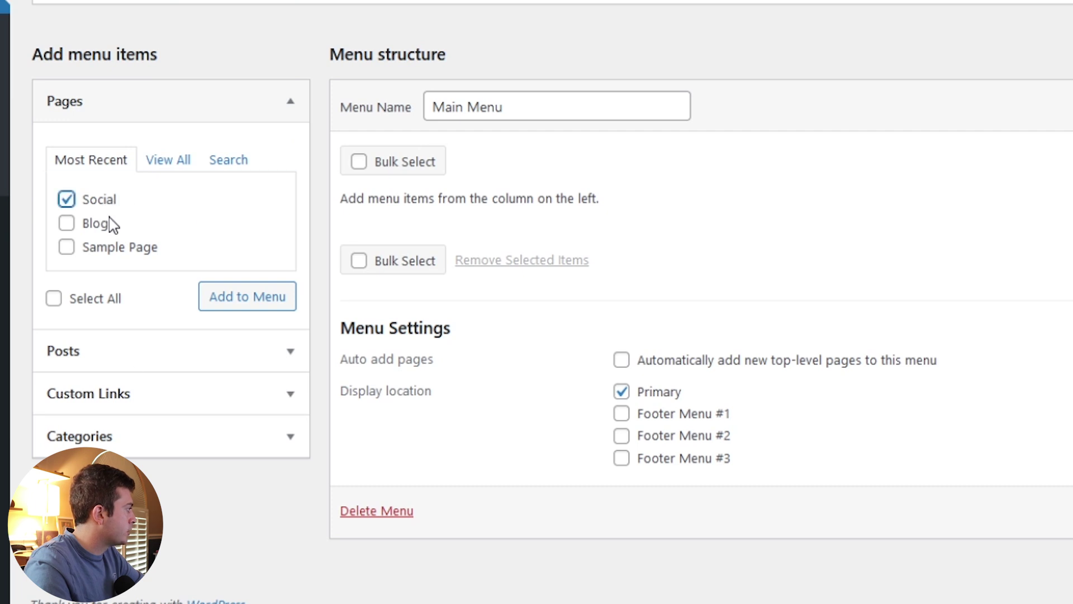
left_click(107, 224)
left_click(121, 247)
left_click(239, 305)
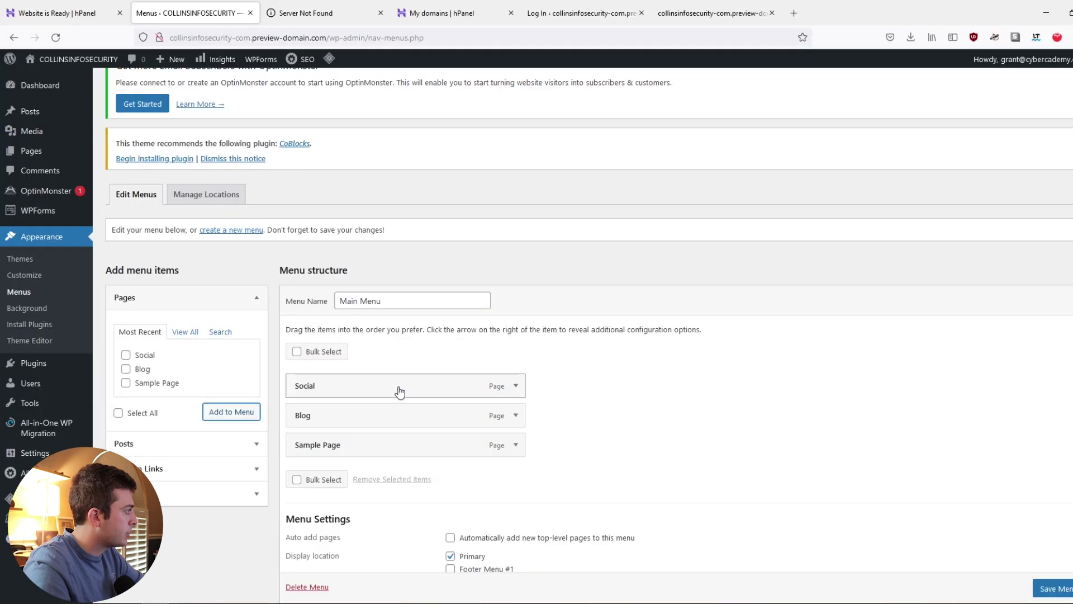
Move Blog above Social, keep all items top-level, and save the menu
left_click_drag(533, 260, 541, 302)
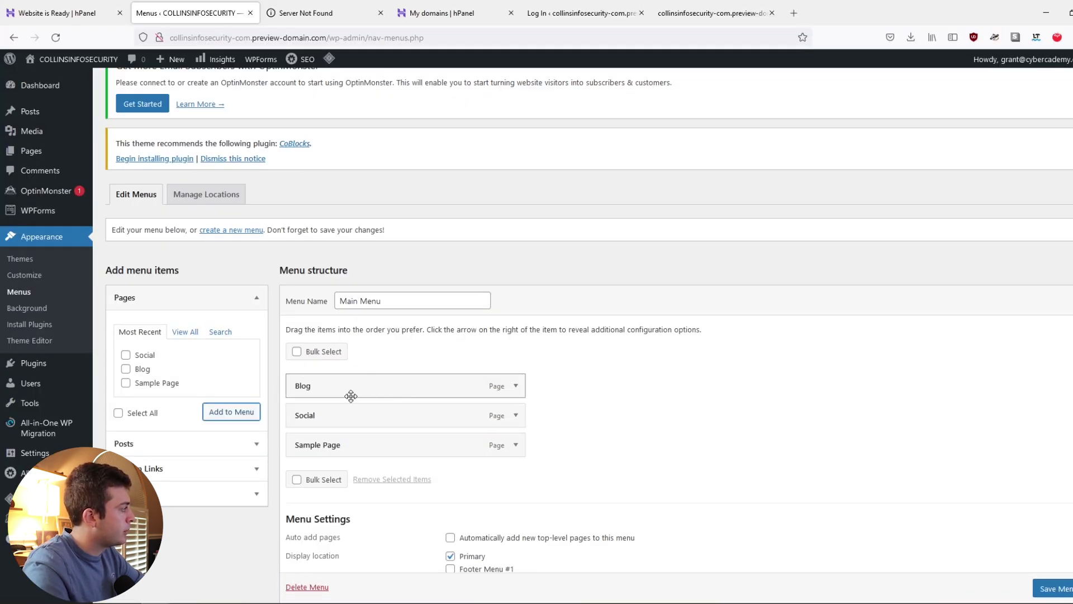
left_click_drag(351, 420, 385, 421)
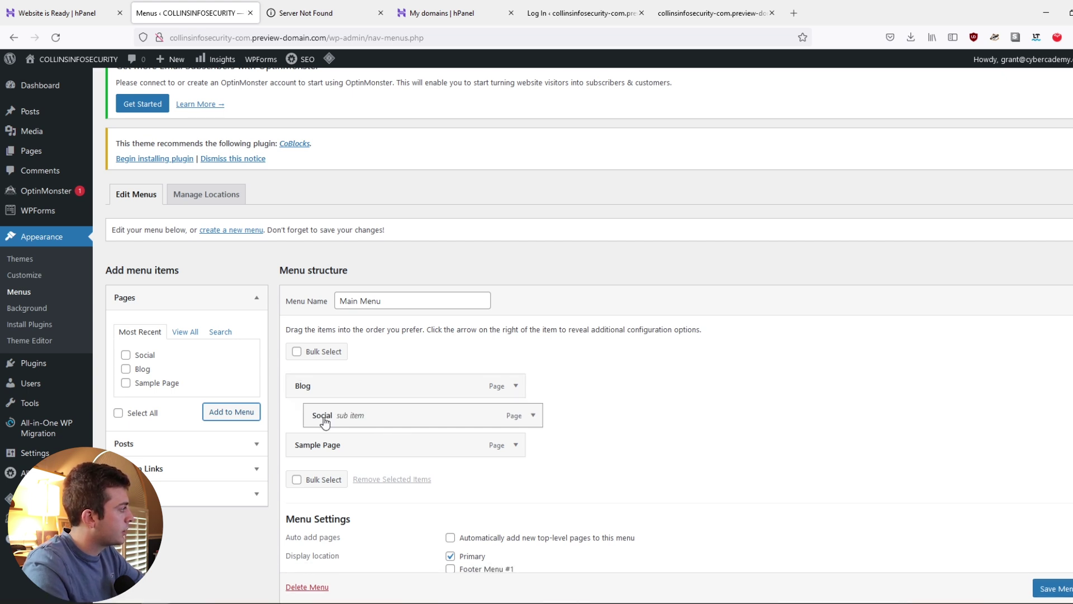
left_click_drag(378, 422, 358, 417)
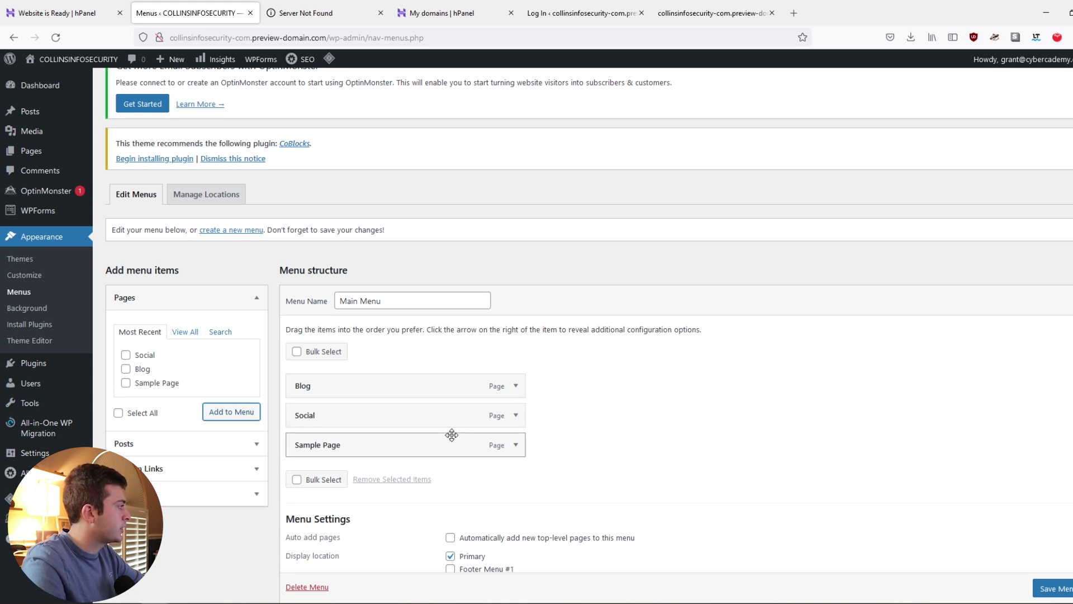
left_click(1054, 590)
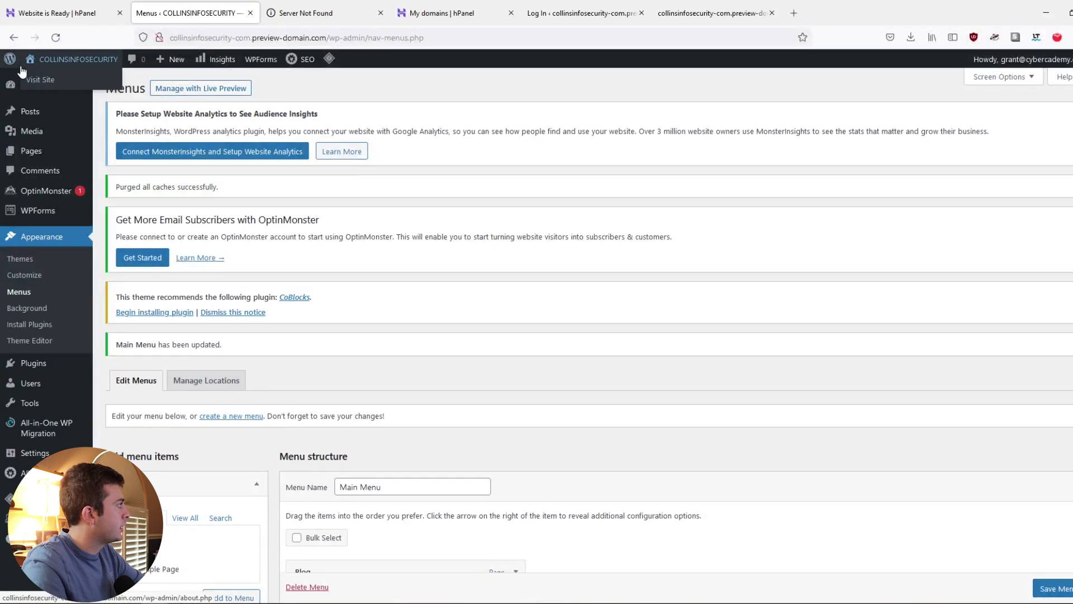
Visit the live site to check its Blog, Social, Sample Page header menu, then return to Dashboard
left_click(35, 80)
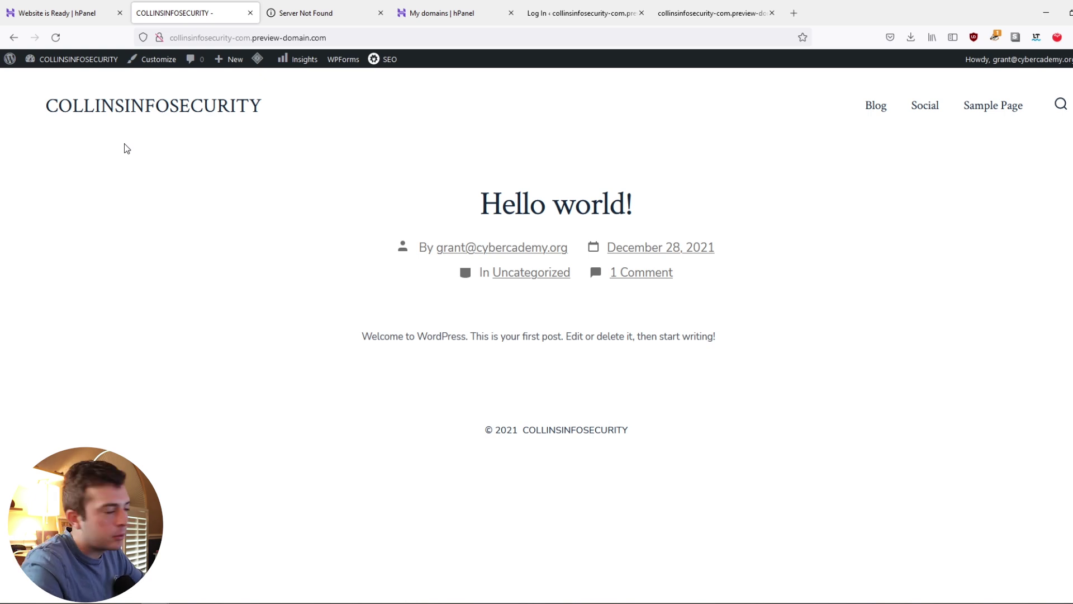
mouse_move(85, 60)
left_click(59, 82)
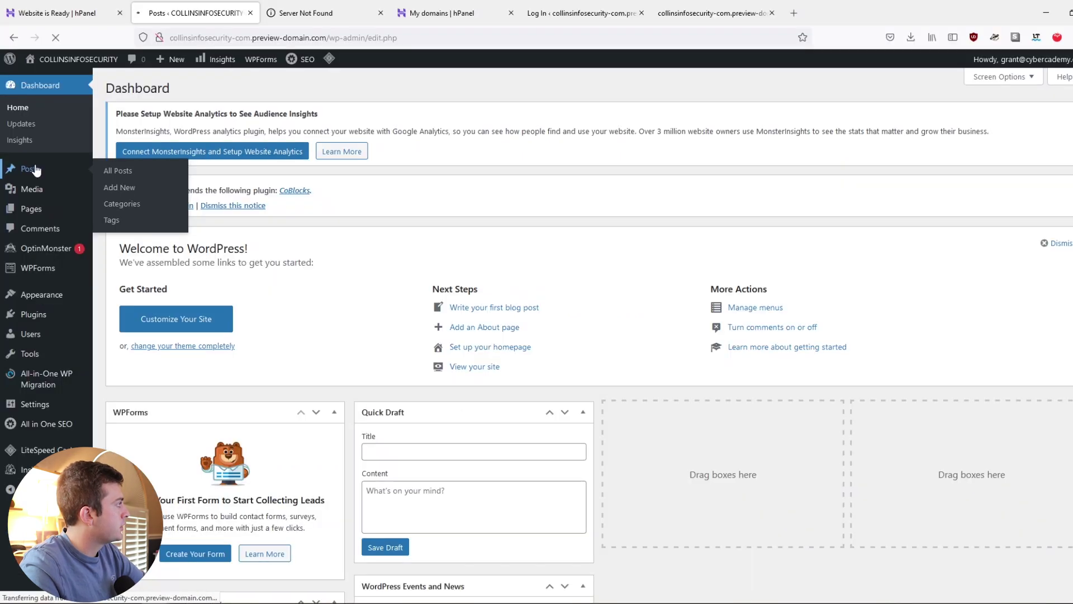
Publish the 'Getting Started Within Python in Cybersecurity' post and view it on the home page
left_click(73, 256)
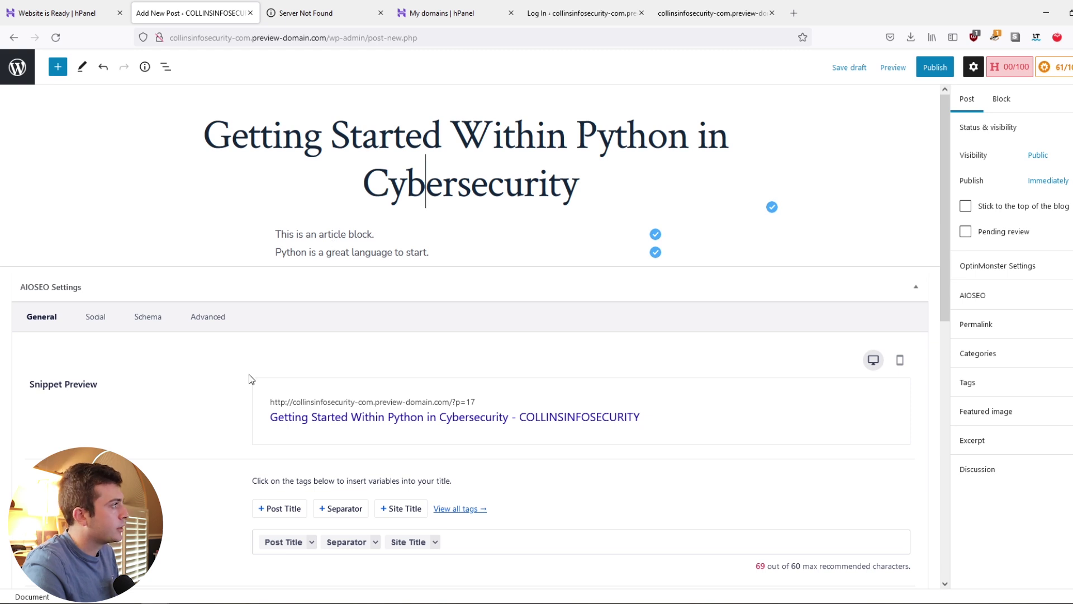
left_click(932, 69)
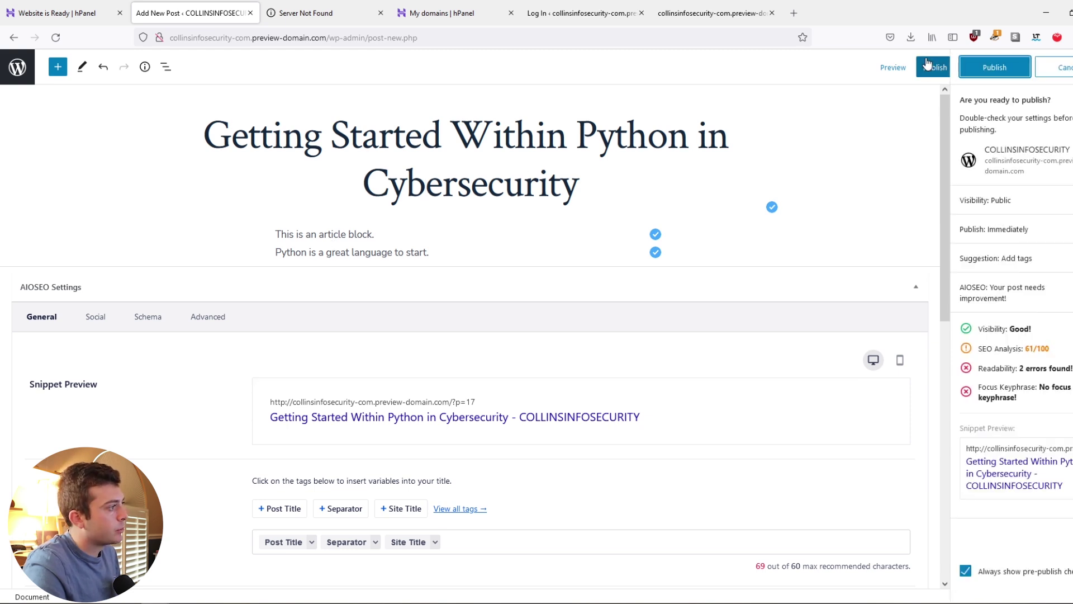
left_click(980, 64)
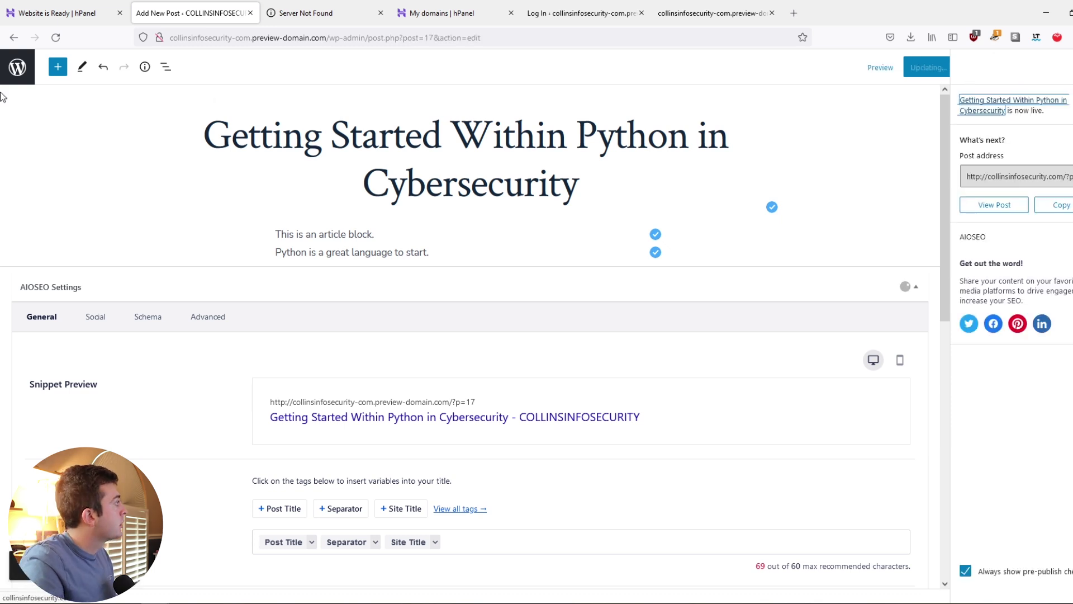
left_click(19, 76)
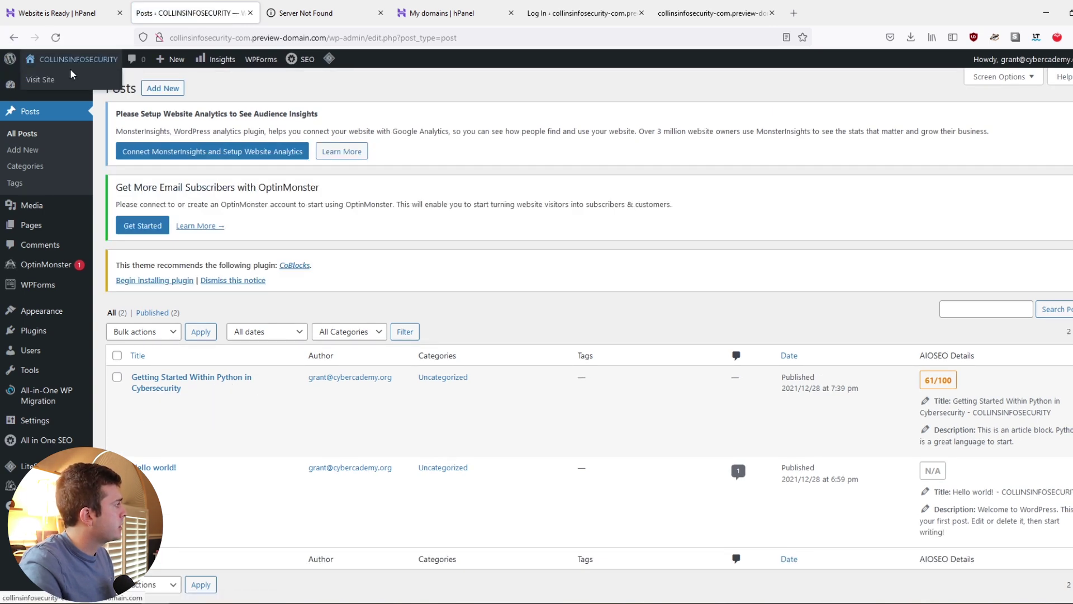
left_click(71, 77)
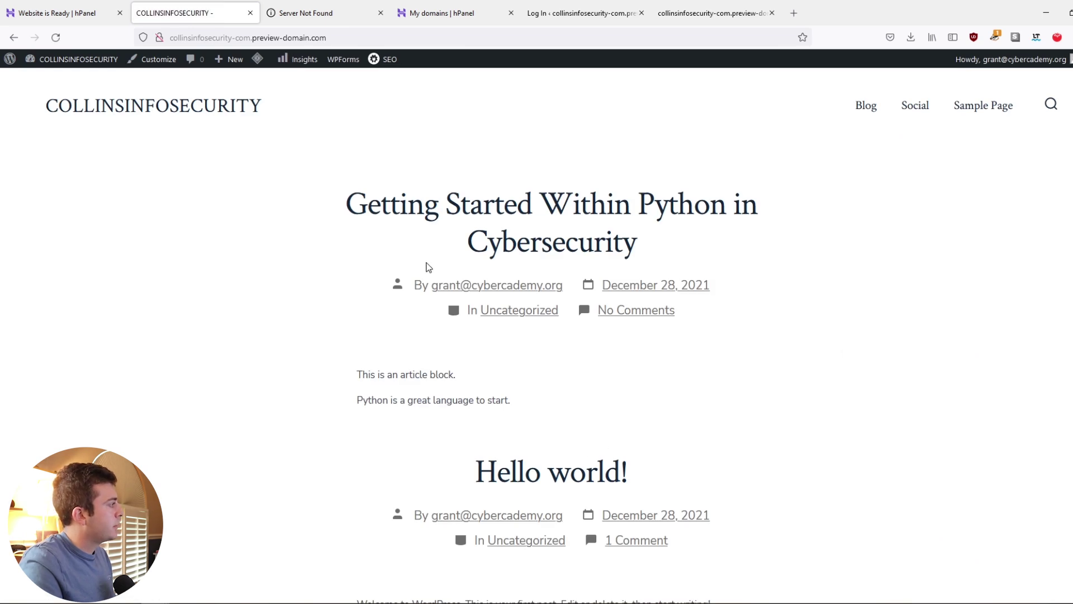
Open the Python article's own page and scroll down to its comment form and back
left_click(625, 207)
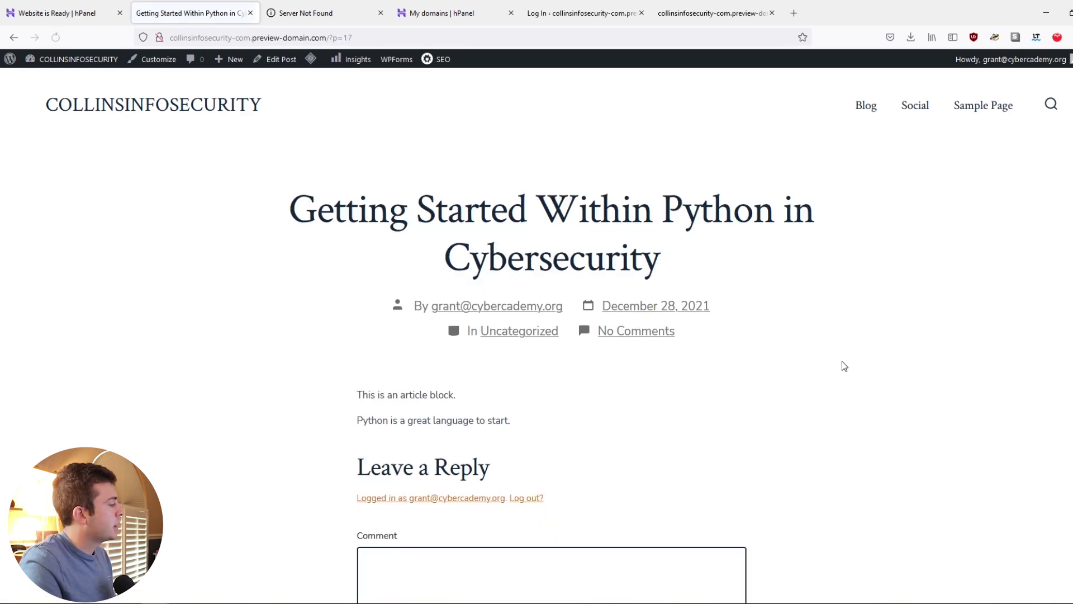
scroll(707, 422, "down", 3)
scroll(705, 417, "up", 2)
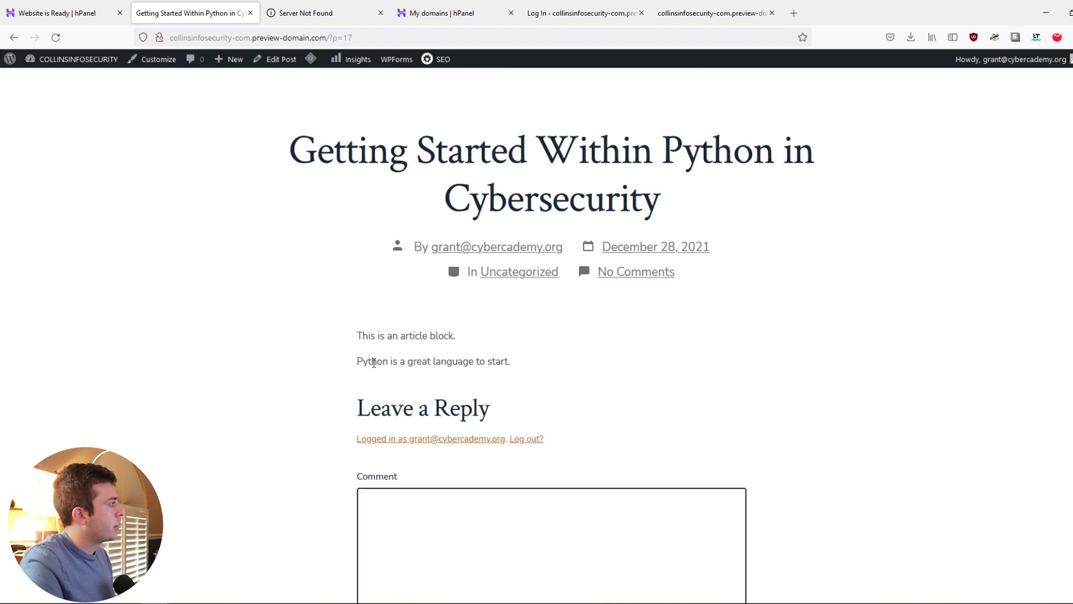
scroll(441, 412, "down", 4)
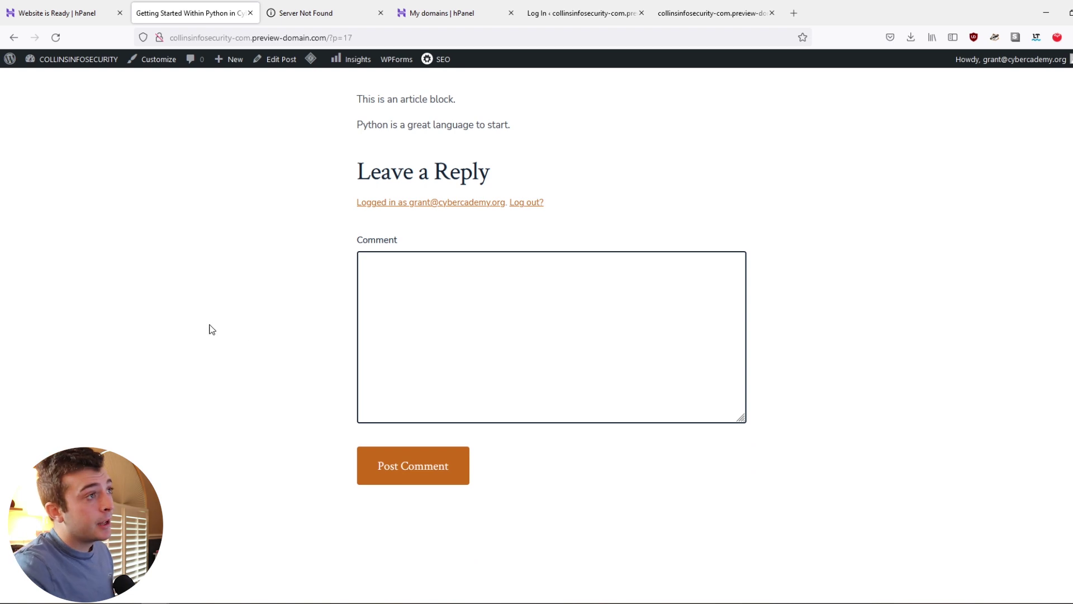
scroll(153, 385, "up", 5)
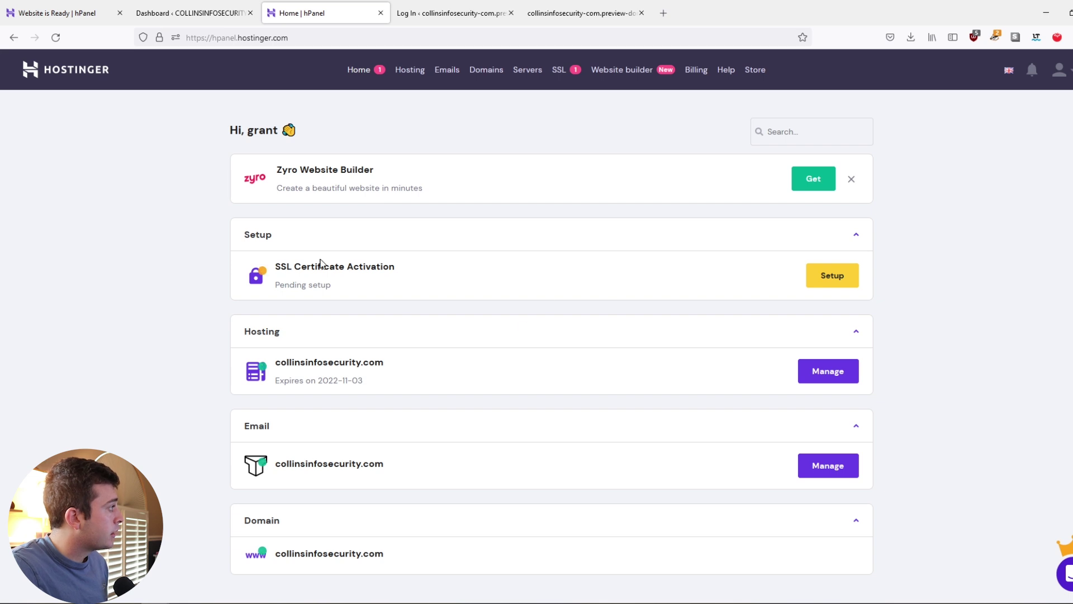
Install SSL on collinsinfosecurity.com from hPanel Home's SSL setup prompt and dismiss the notice
left_click(832, 280)
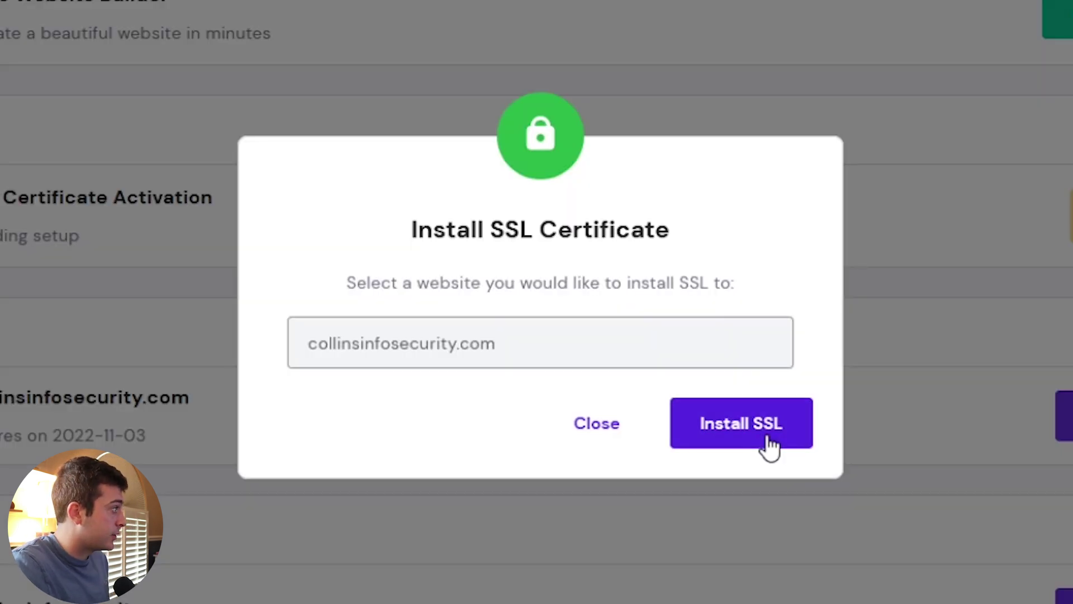
left_click(665, 383)
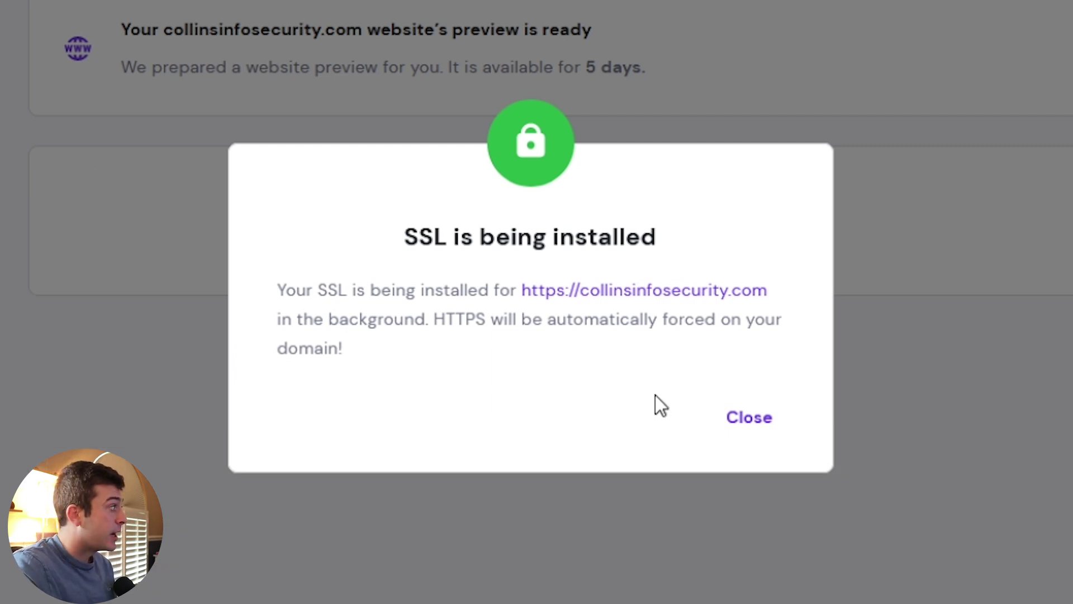
left_click(749, 430)
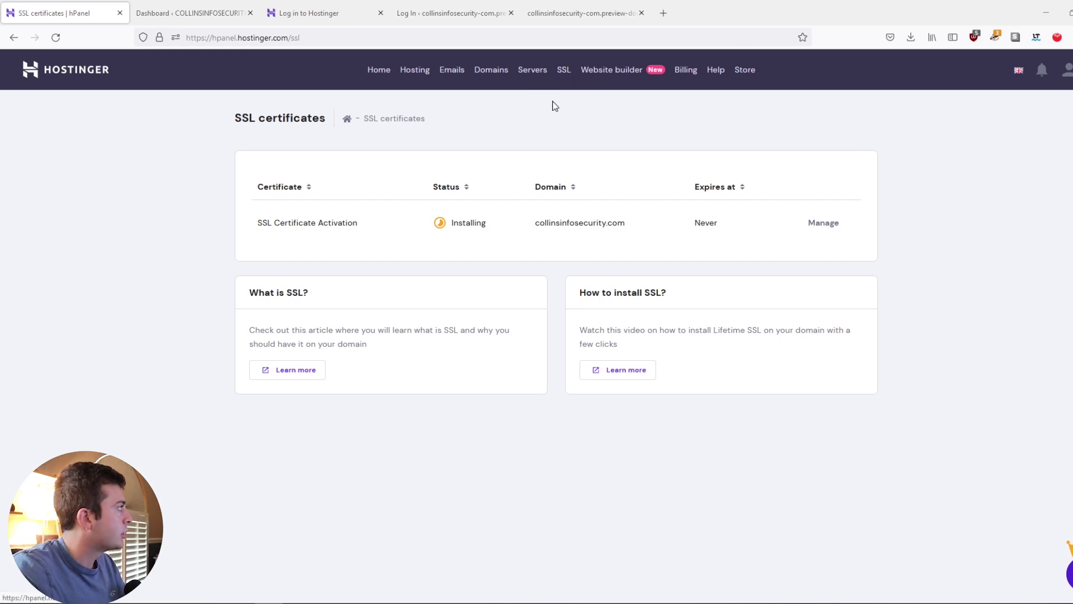
Open the WordPress Dashboard for collinsinfosecurity.com hosting and check the Force HTTPS toggle
left_click(380, 72)
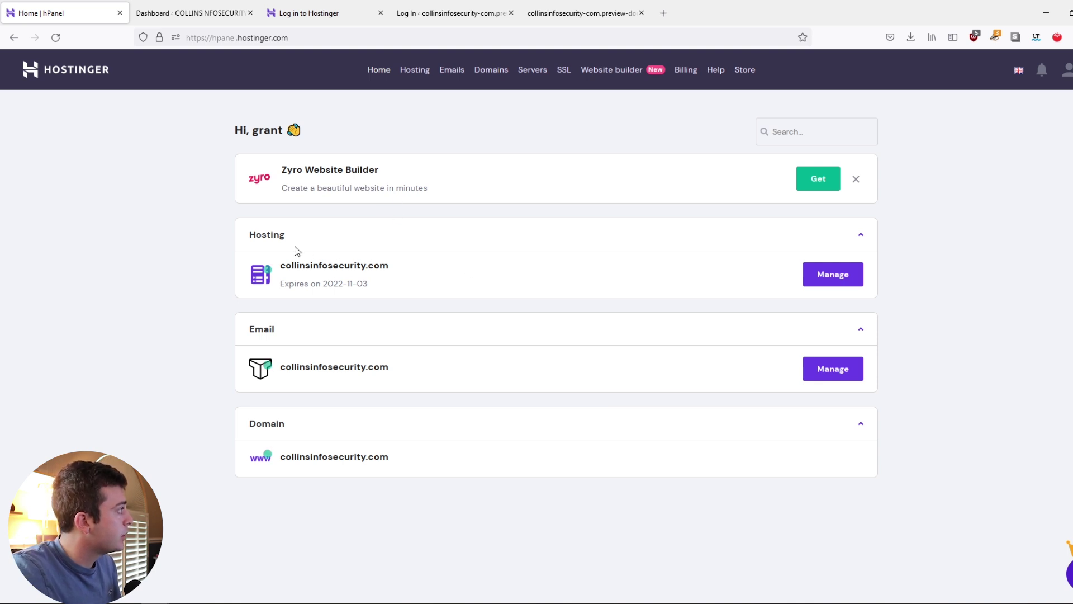
left_click(837, 282)
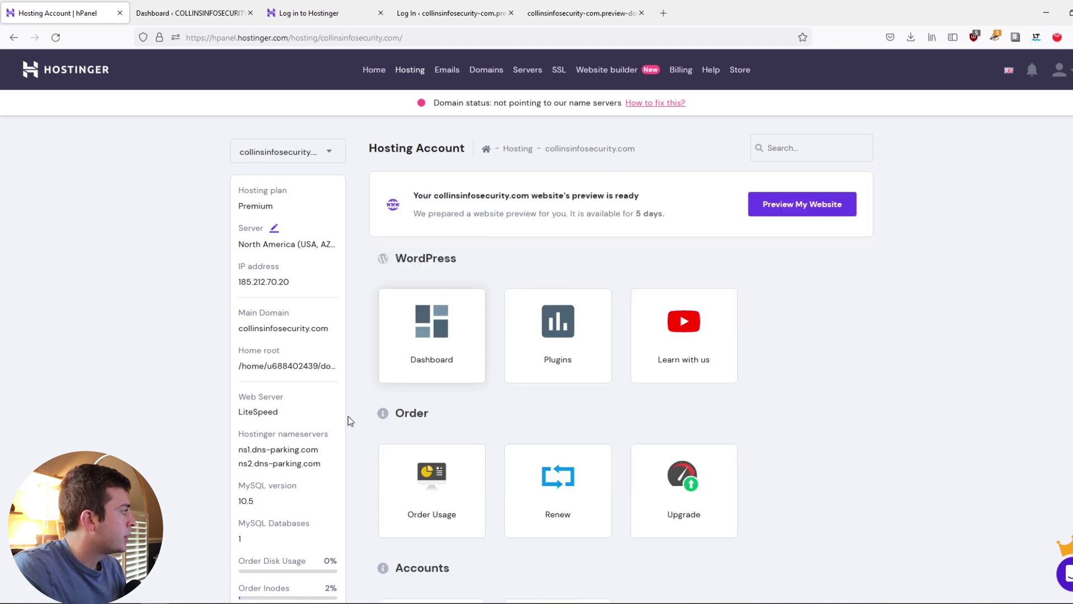
left_click(474, 364)
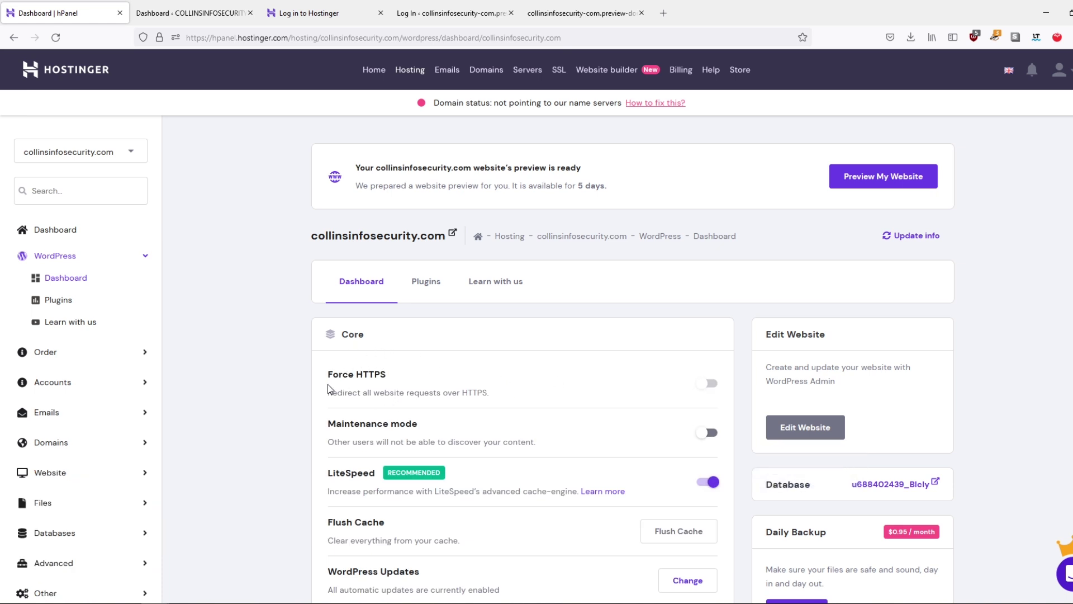
mouse_move(717, 387)
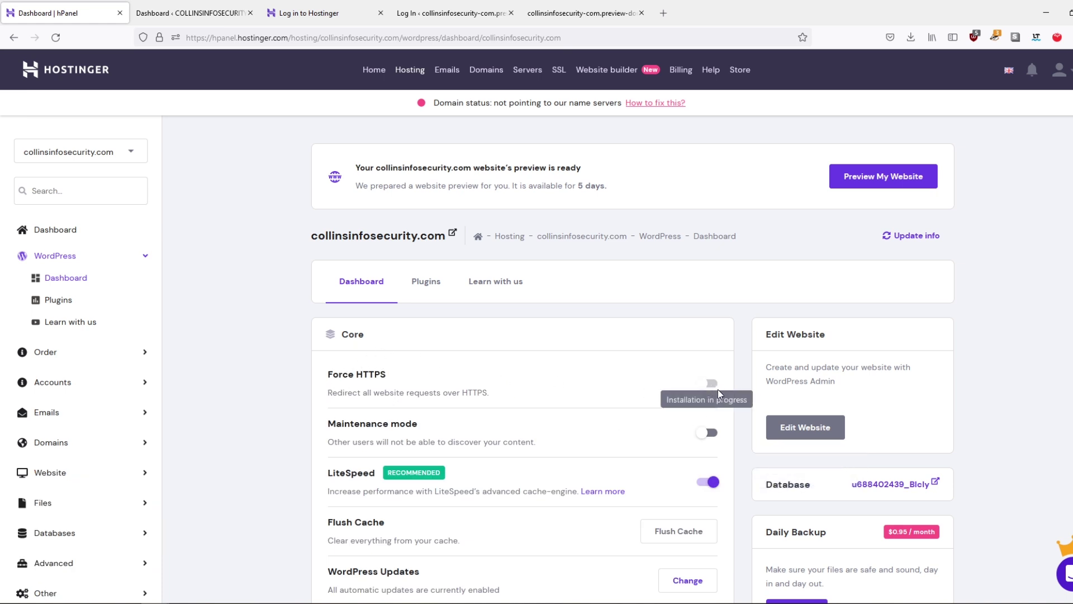